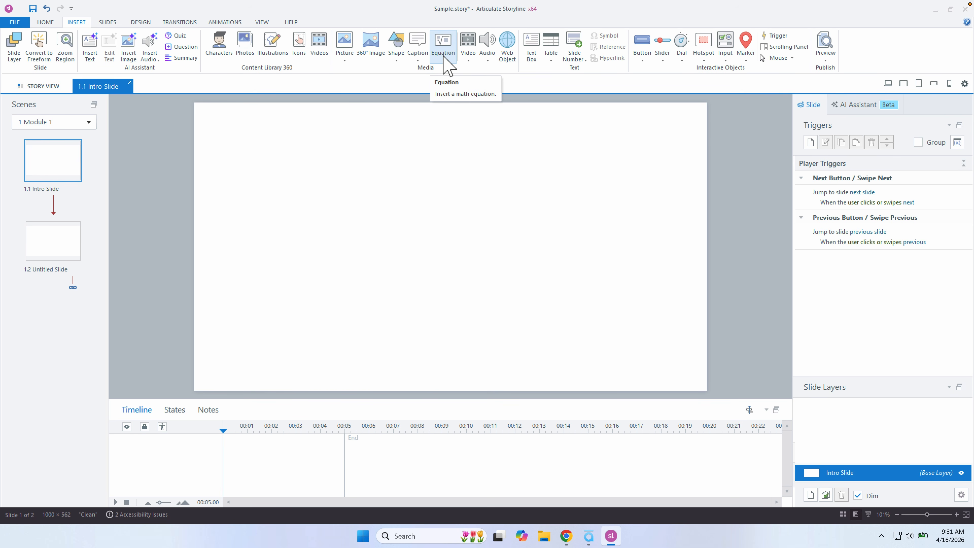
click(471, 53)
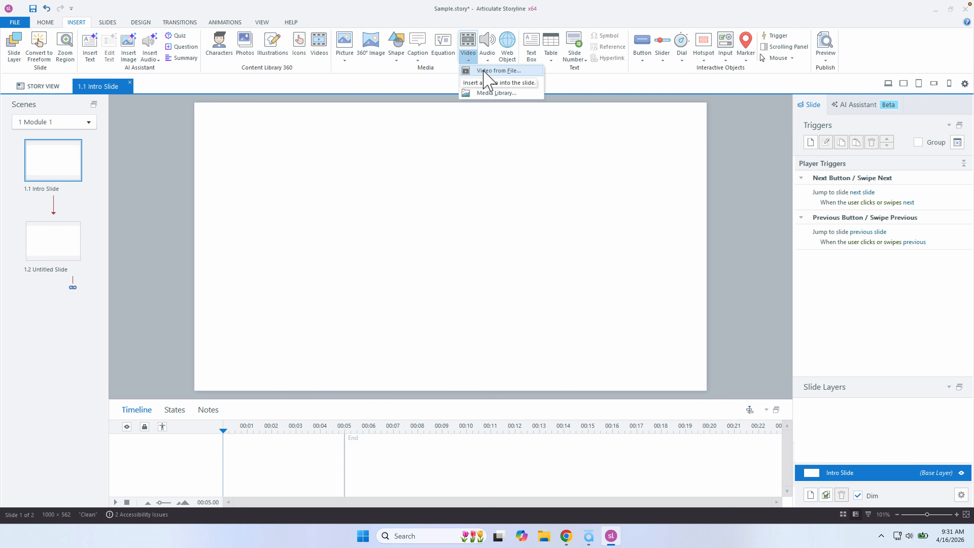
click(488, 53)
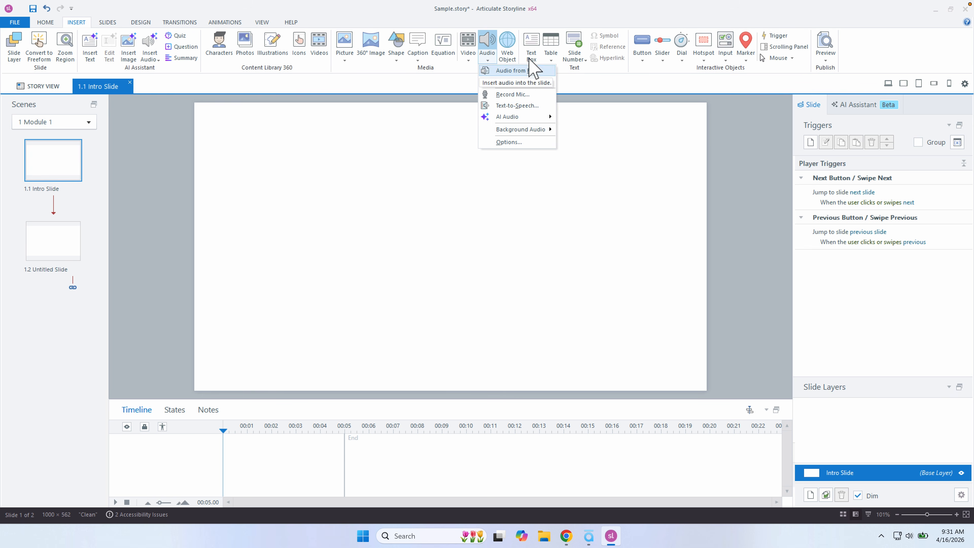
click(538, 21)
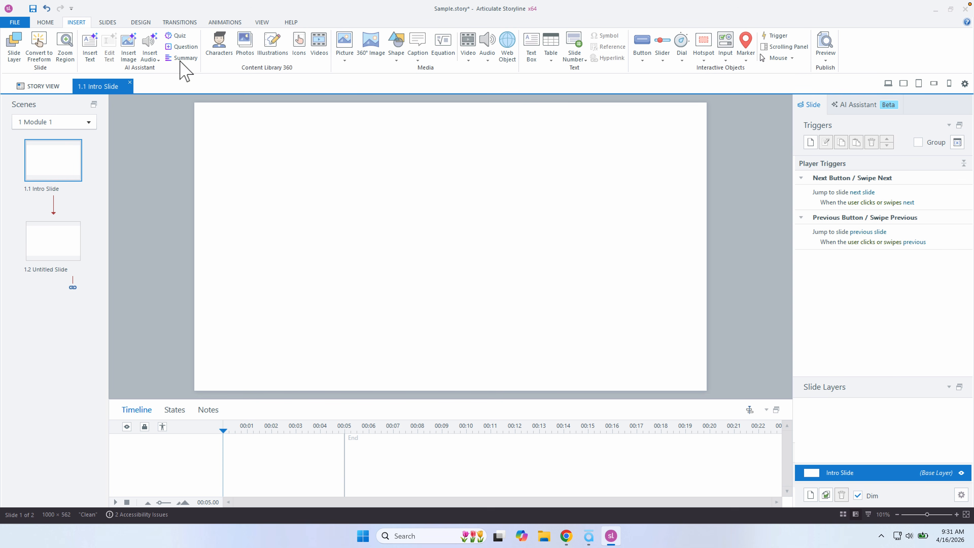
Step: Set the slide size to a custom 1000 px width and 562 px height
click(148, 24)
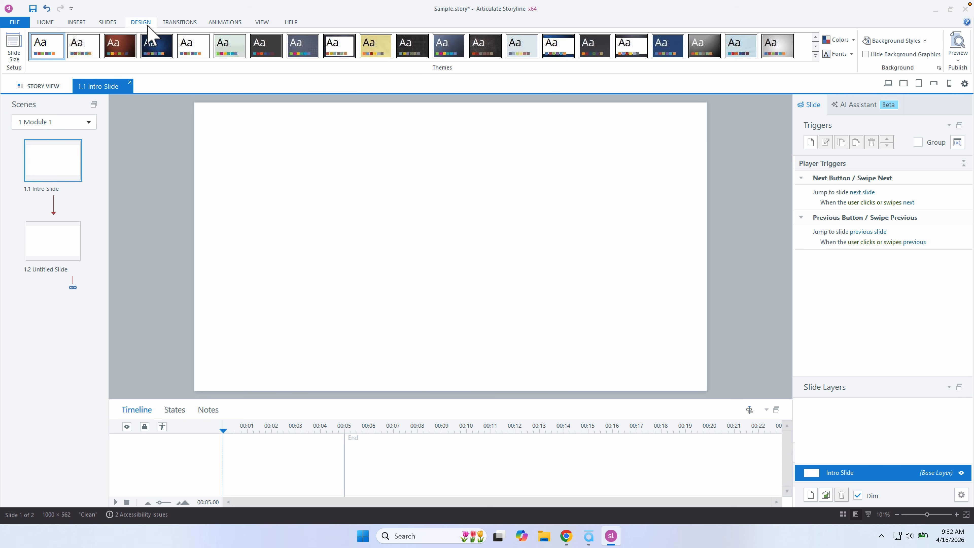
click(21, 53)
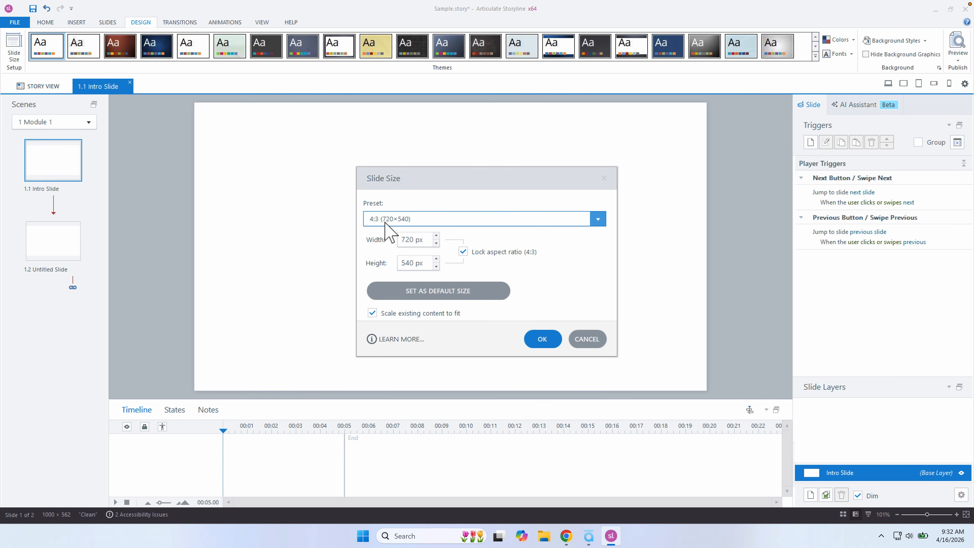
click(413, 217)
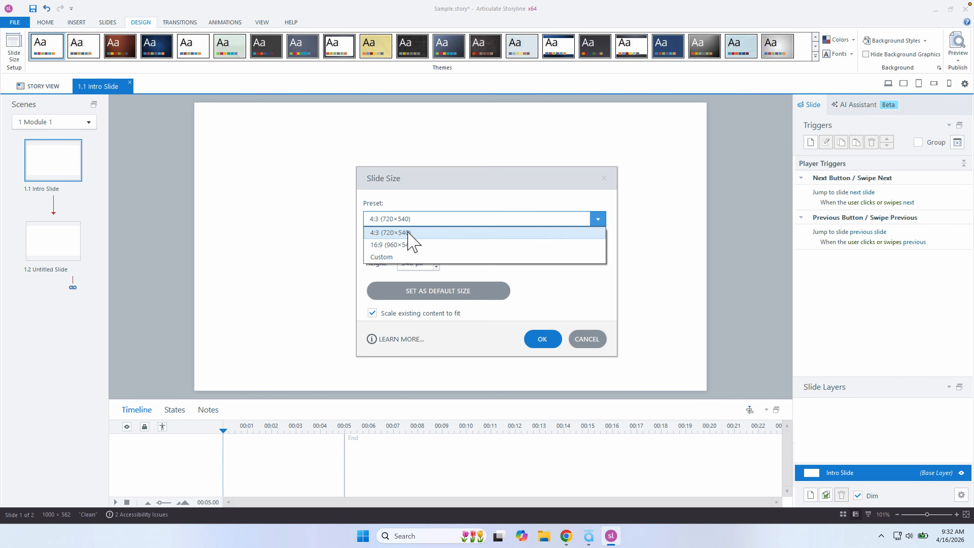
click(393, 245)
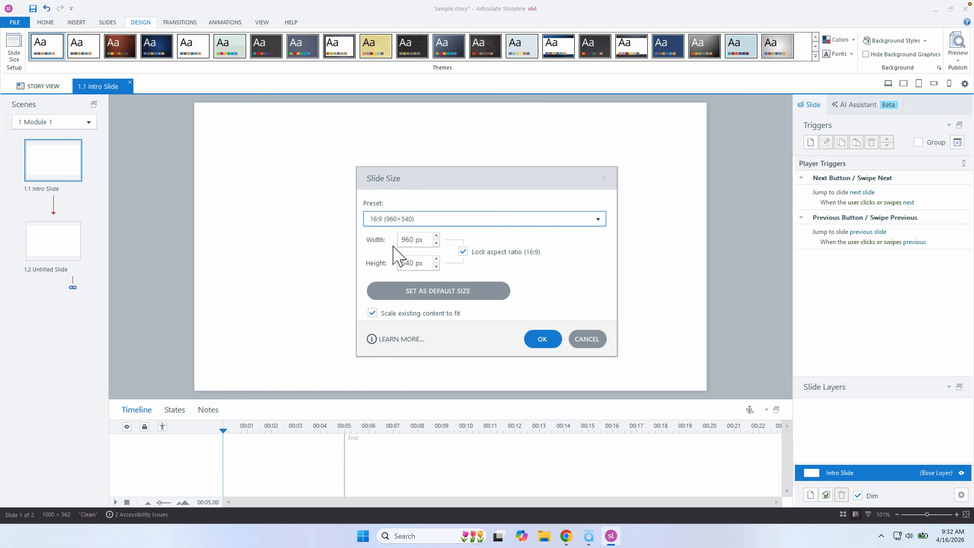
click(418, 241)
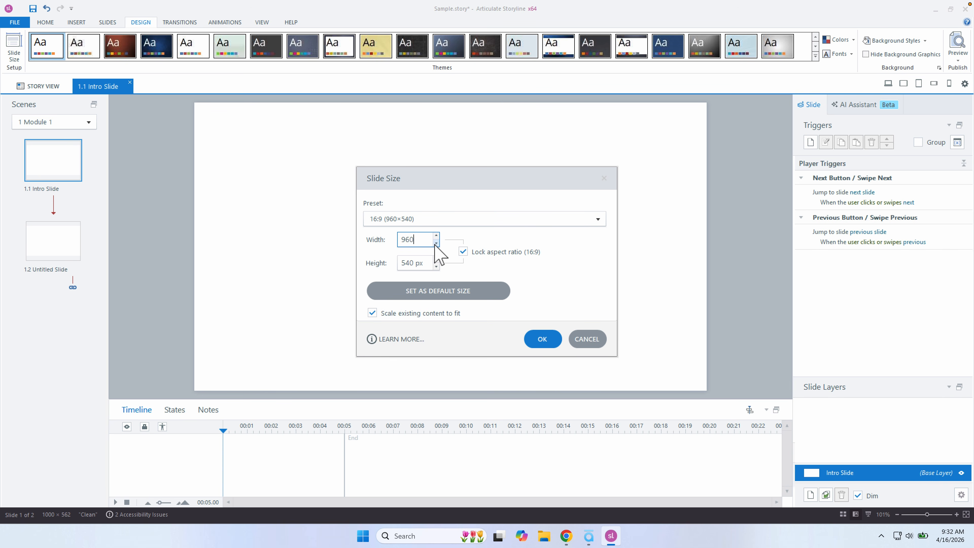
drag(428, 238, 398, 237)
click(424, 257)
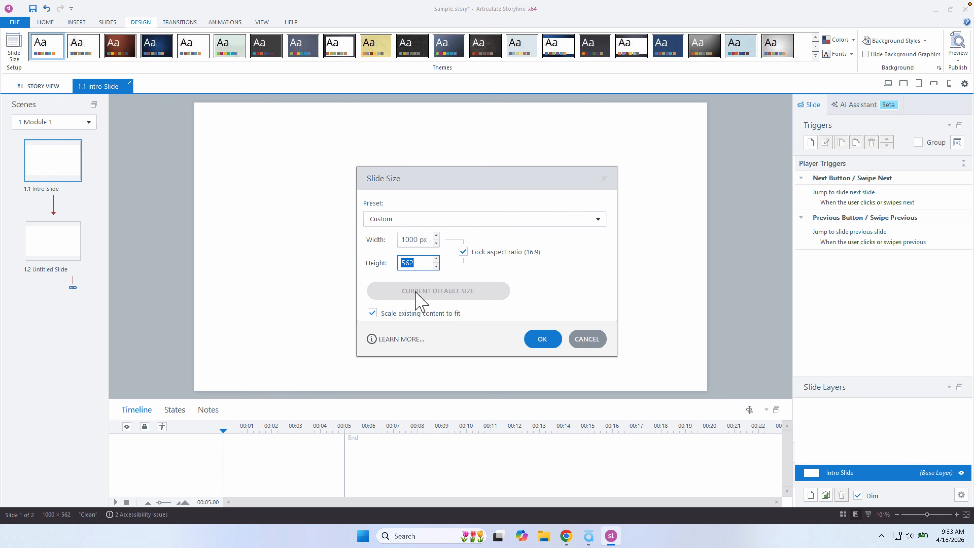
click(541, 344)
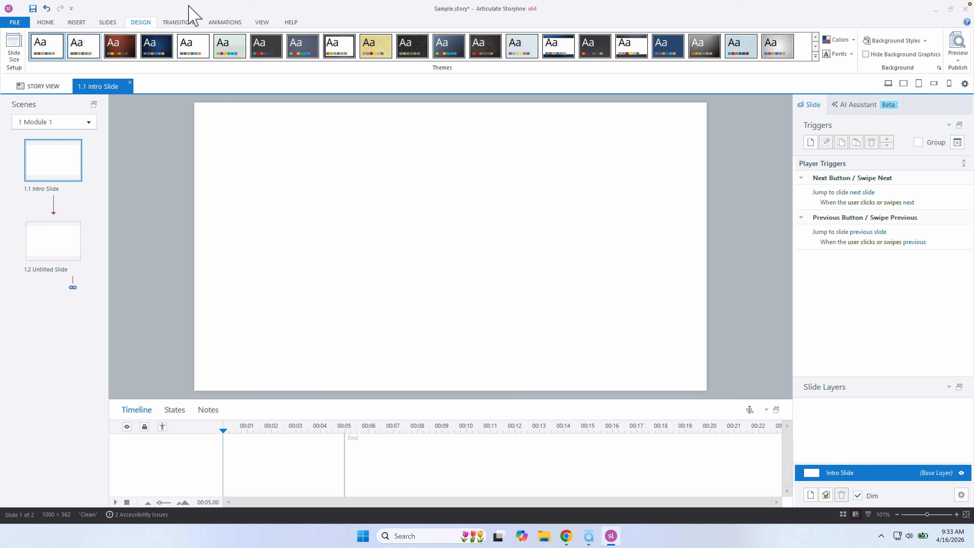
Step: Insert the 4256 x 2832 open-plan office photo from a Content Library search for "Office", saving the AI auto-generation settings as offered
click(77, 22)
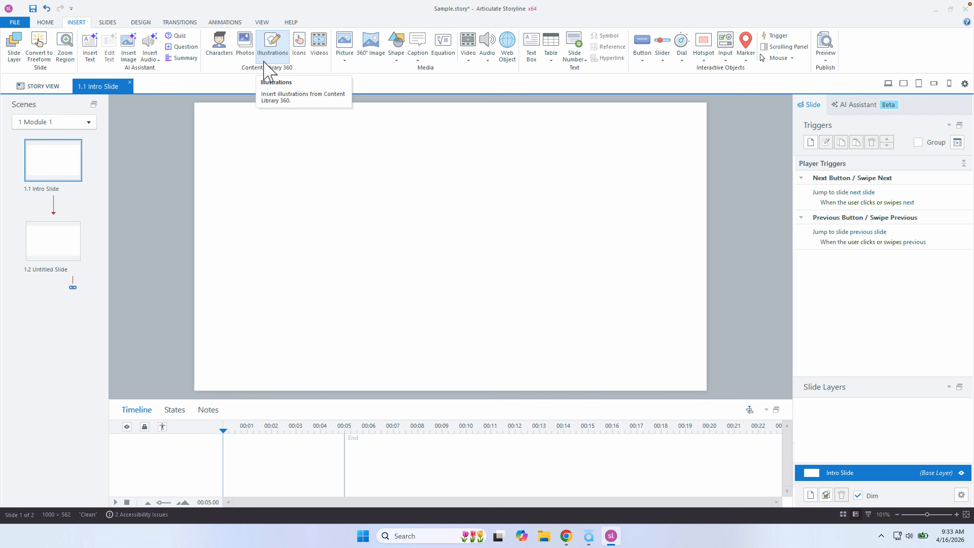
click(242, 48)
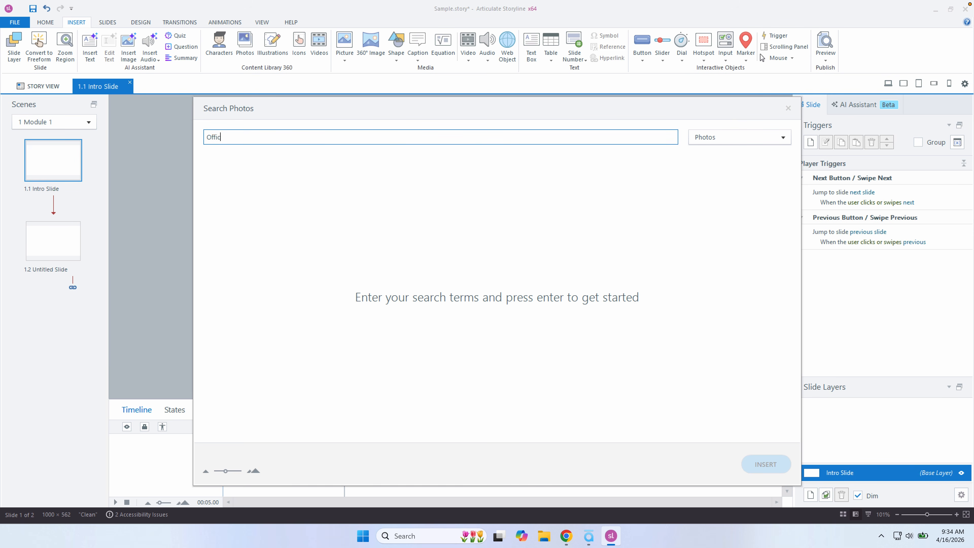
key(Return)
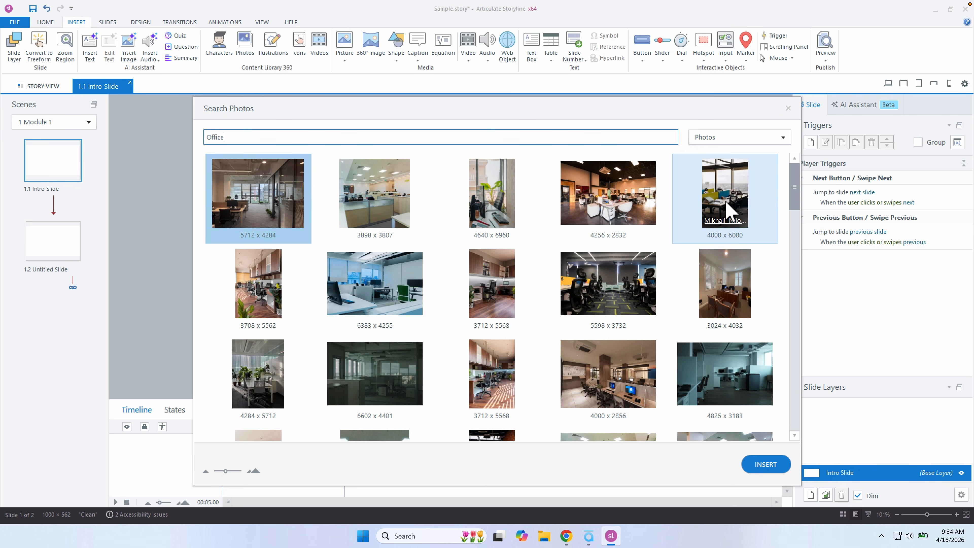
click(642, 216)
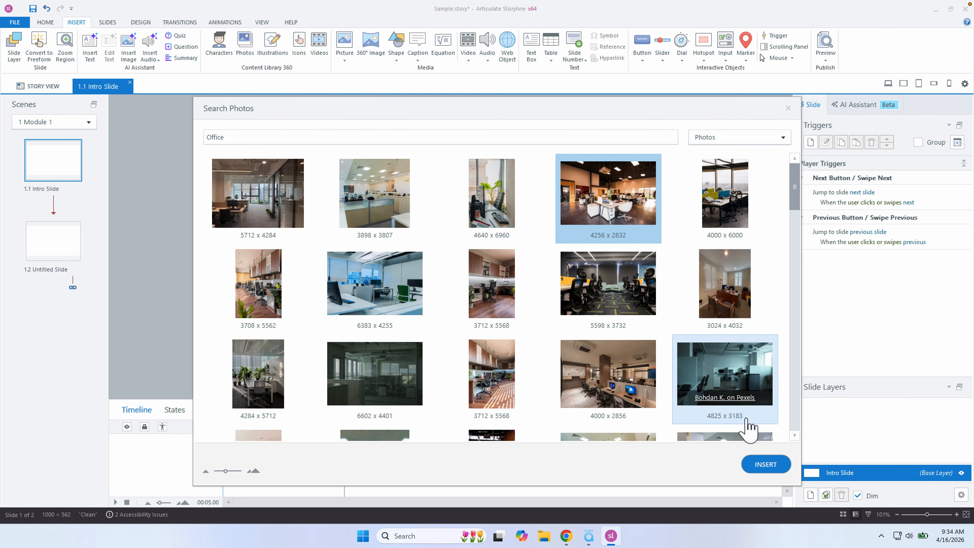
click(754, 471)
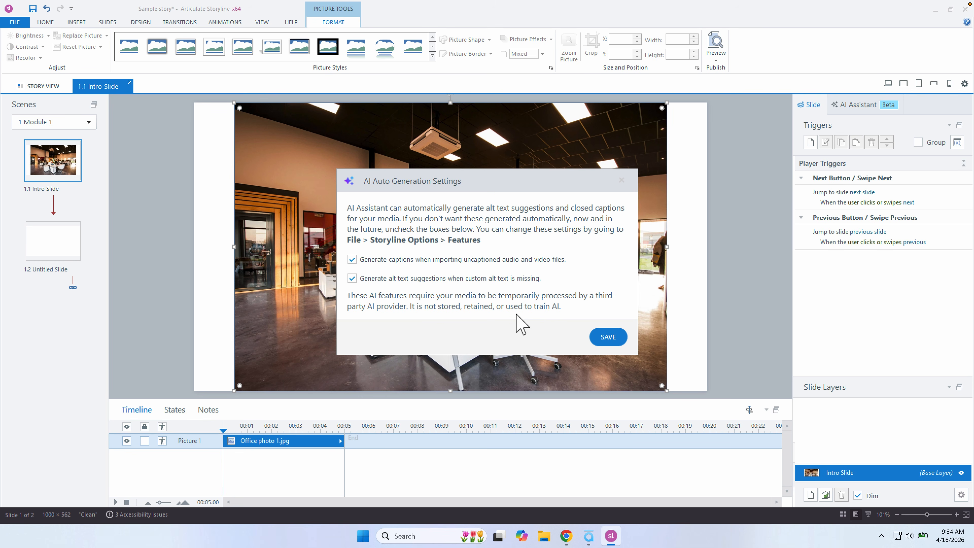
click(608, 336)
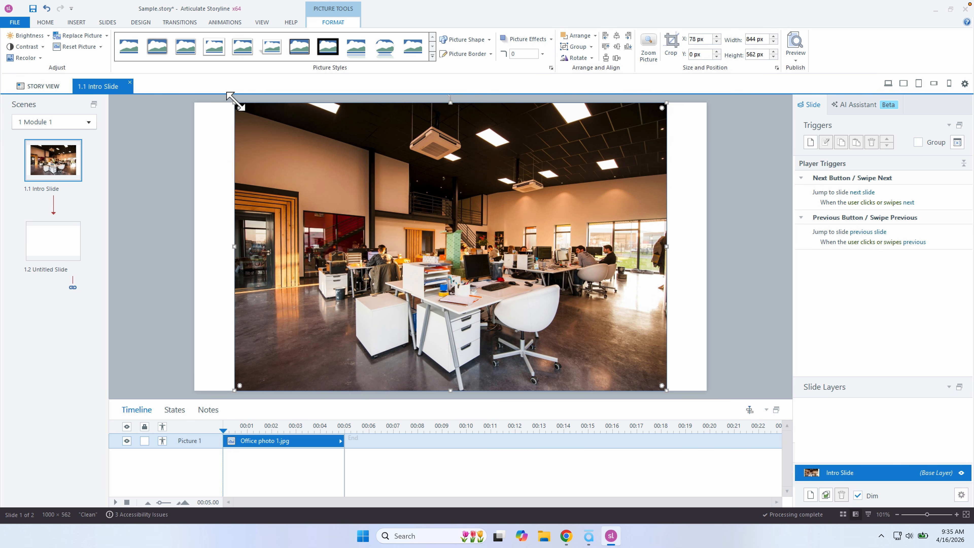
Step: Enlarge the office photo proportionally to 1000 × 666 px so it spans the slide's full width
drag(236, 102, 185, 72)
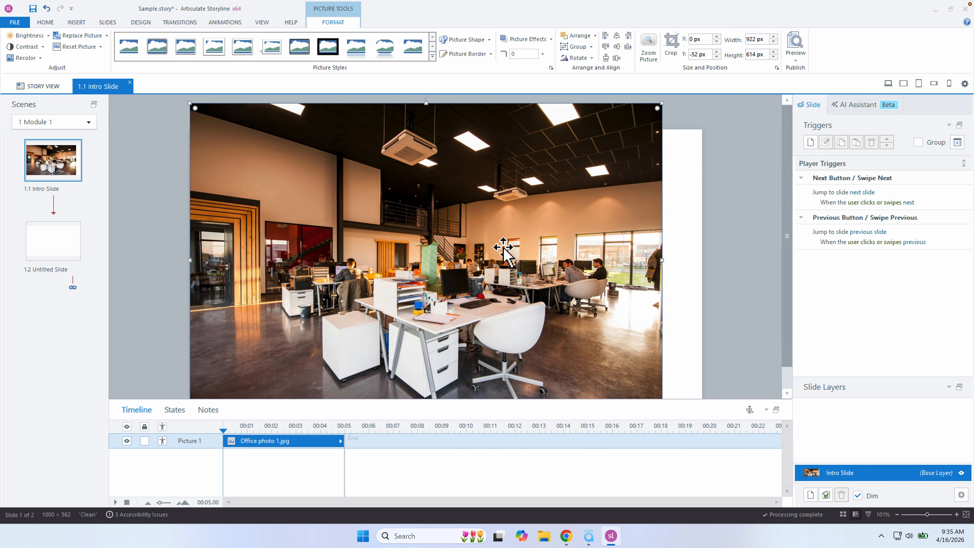
scroll(790, 295, down, 1)
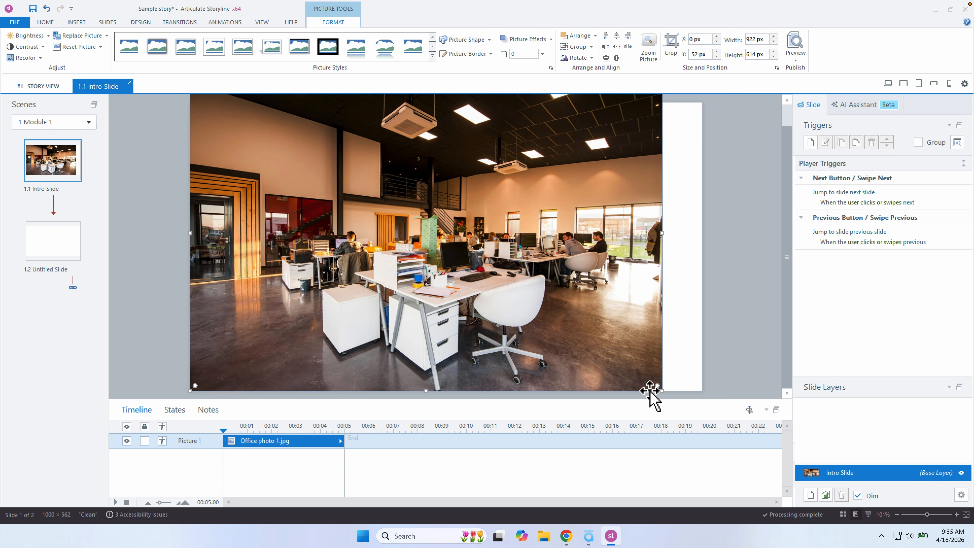
drag(663, 392, 697, 425)
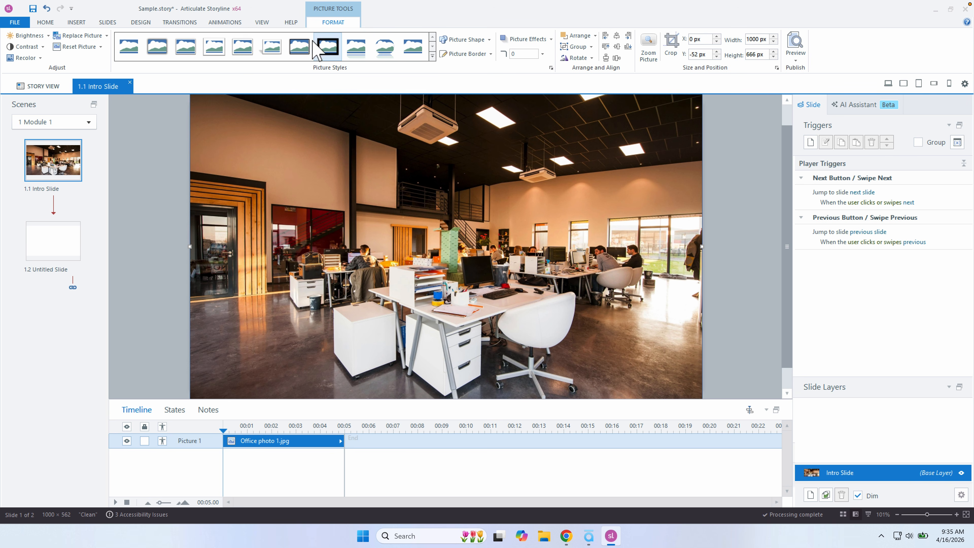
Step: Zoom the slide view to 200% and return it to fit the window
click(261, 22)
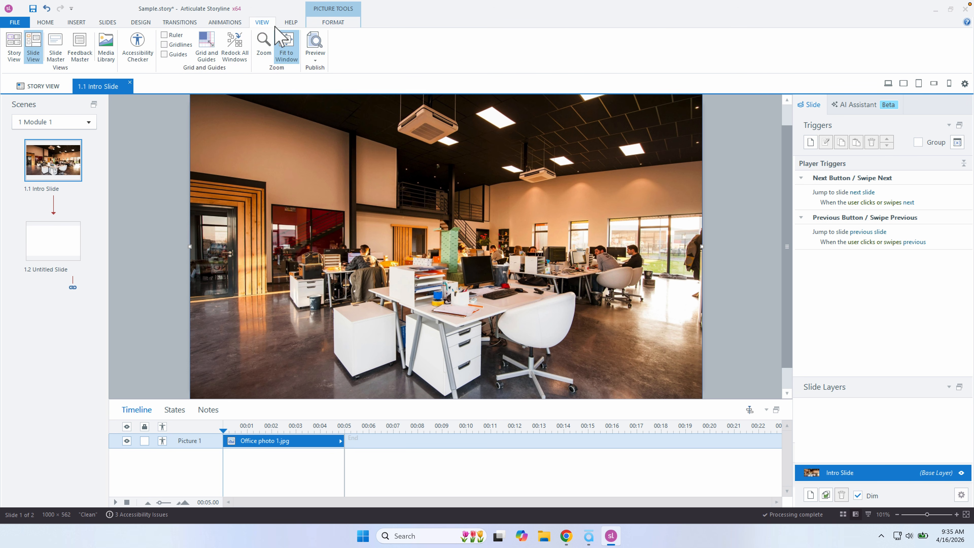
click(264, 43)
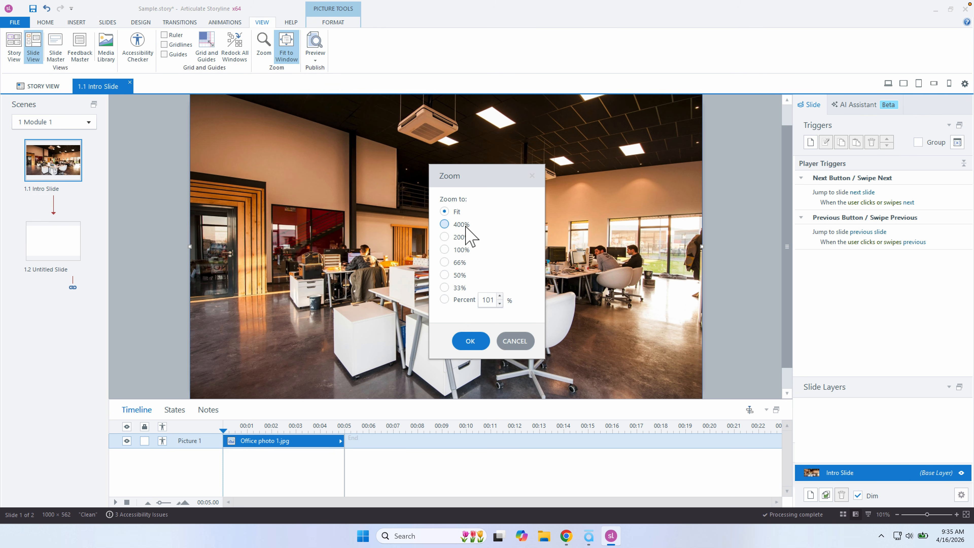
click(460, 236)
click(470, 341)
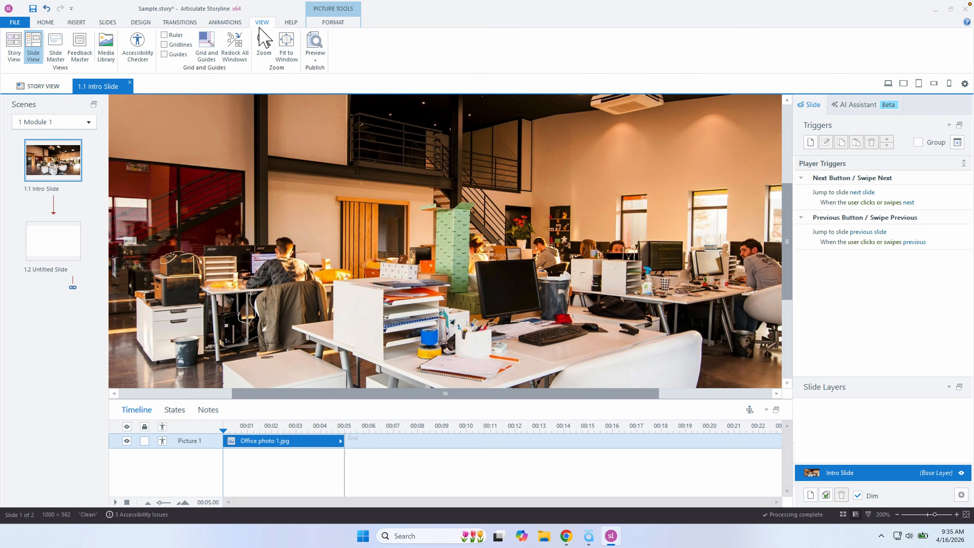
click(287, 48)
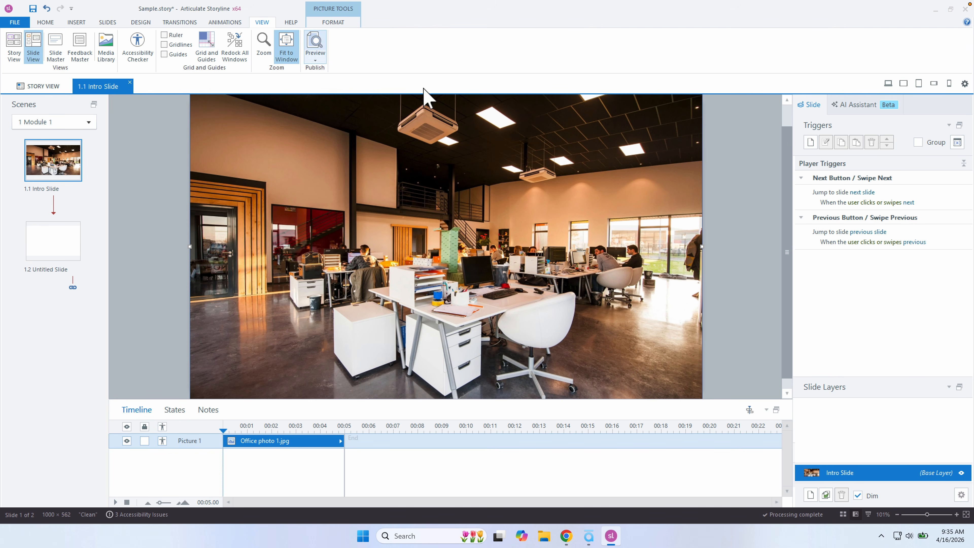
Step: Collapse the Timeline, States and Notes area to give the slide more room
click(764, 410)
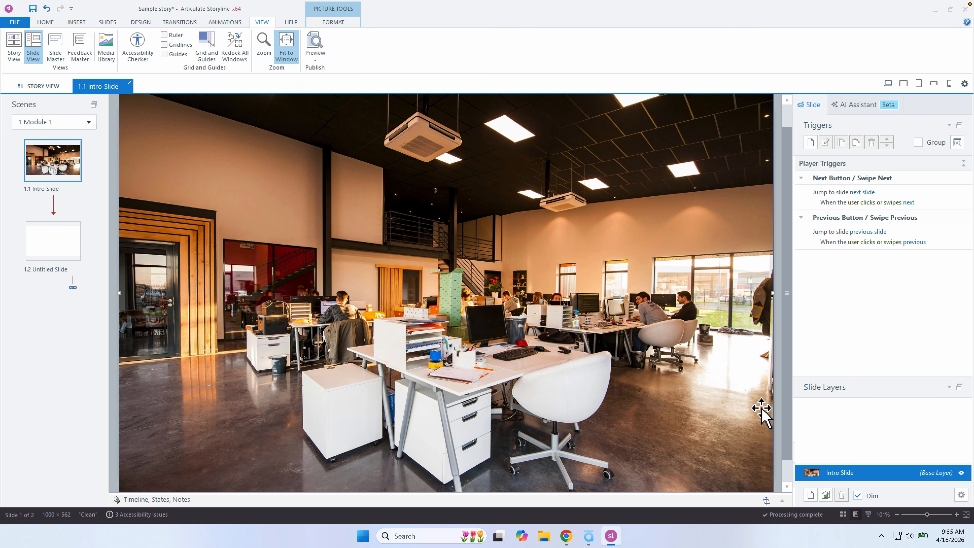
drag(789, 316, 791, 282)
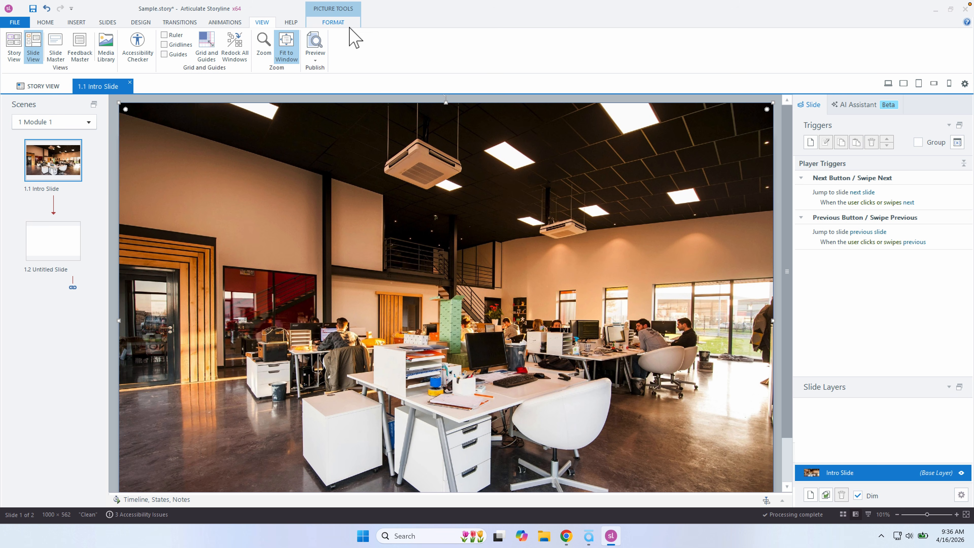
click(365, 97)
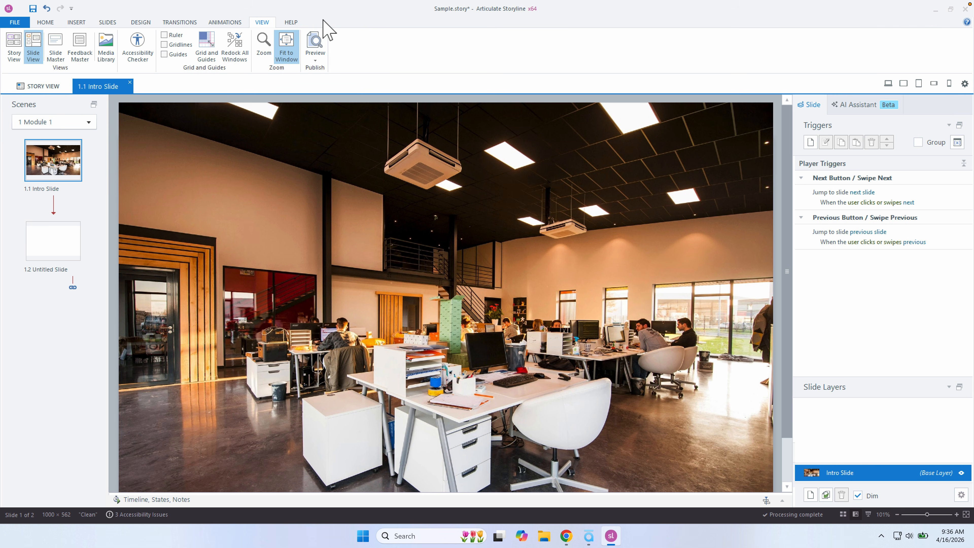
Step: Crop the office photo's top and bottom to the slide edges, giving 1000 × 562 px, and deselect it
click(381, 149)
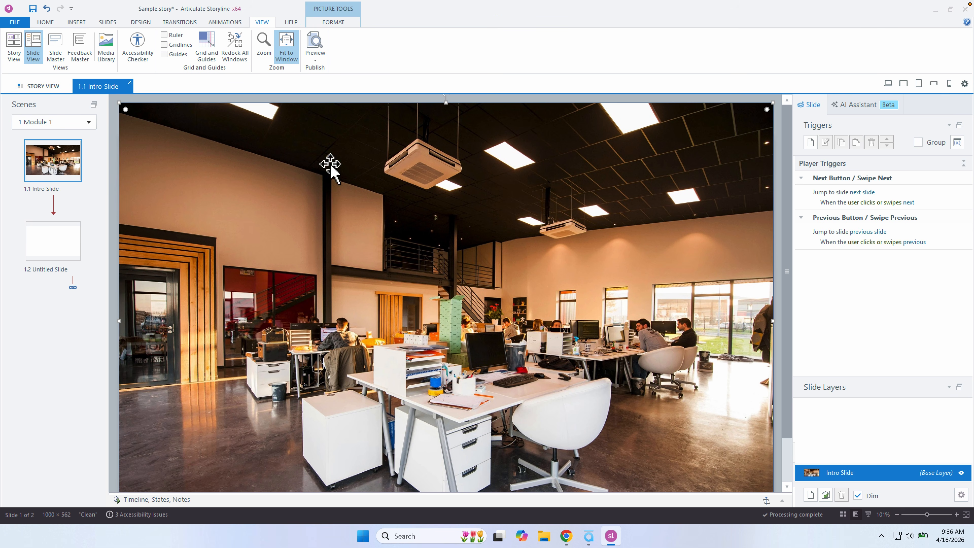
click(334, 22)
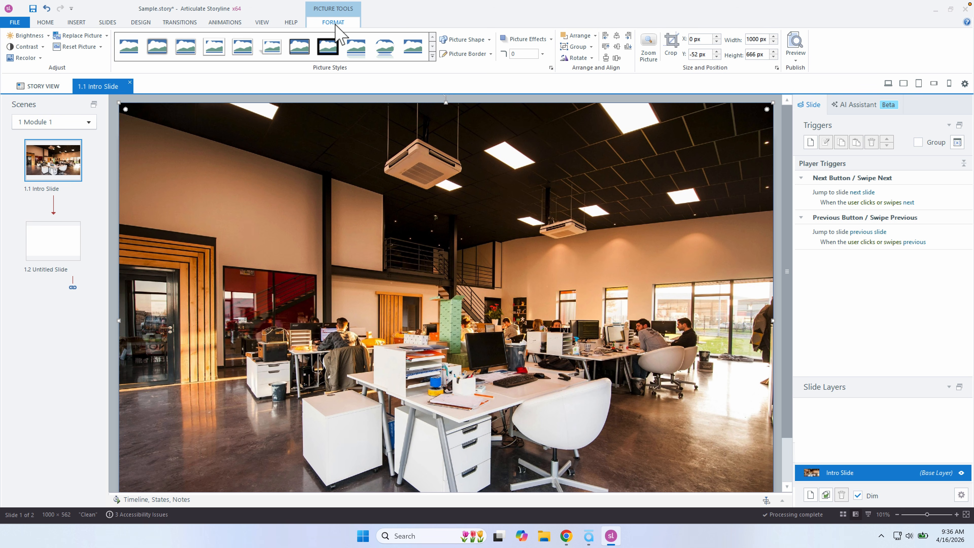
click(671, 50)
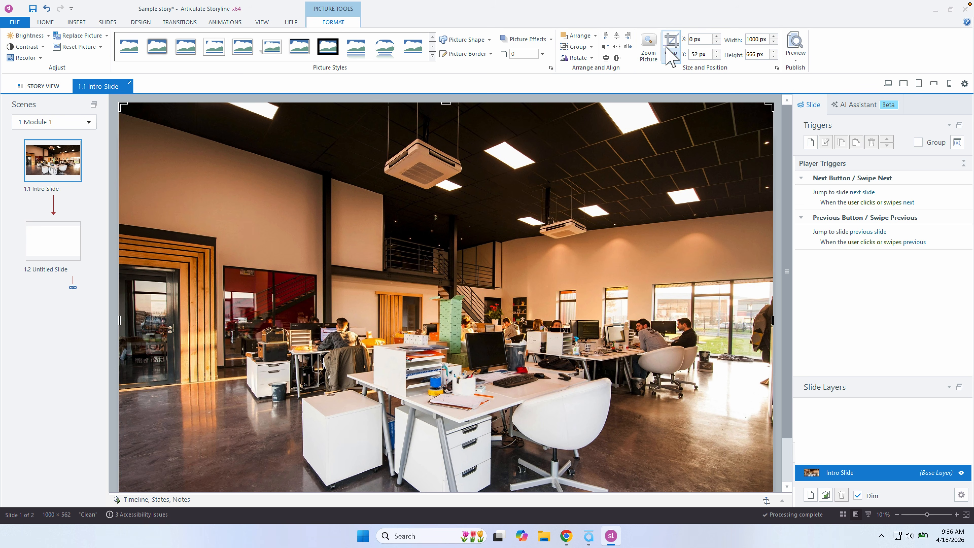
drag(446, 103, 467, 179)
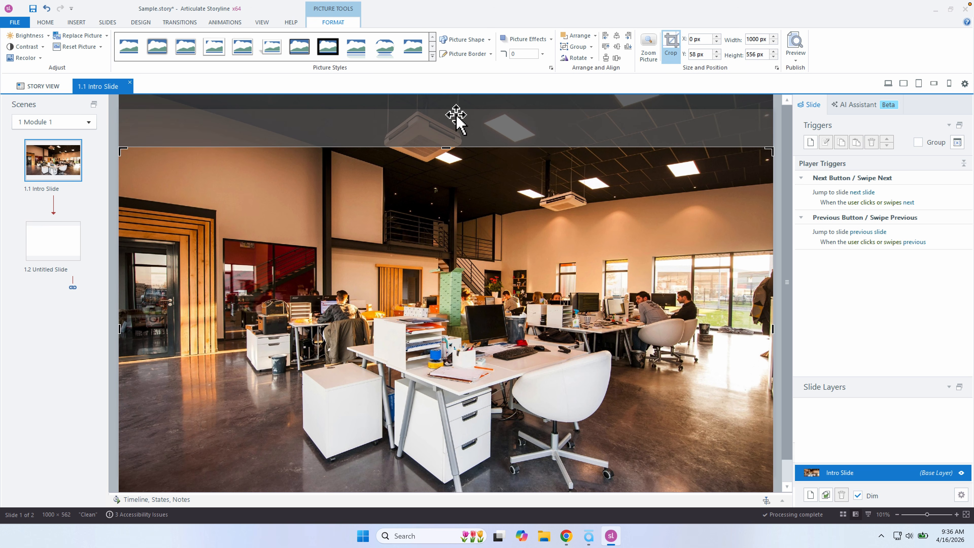
drag(448, 146, 450, 113)
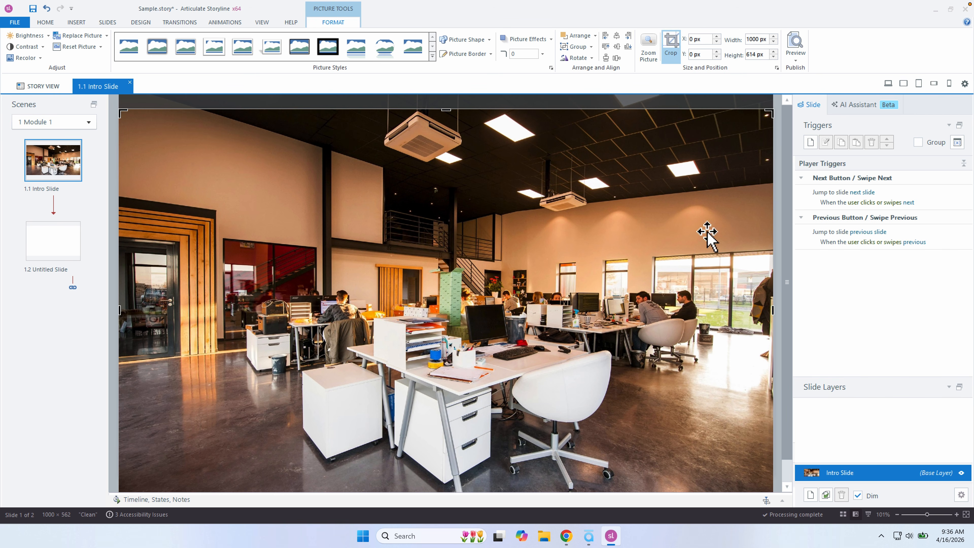
scroll(791, 303, down, 2)
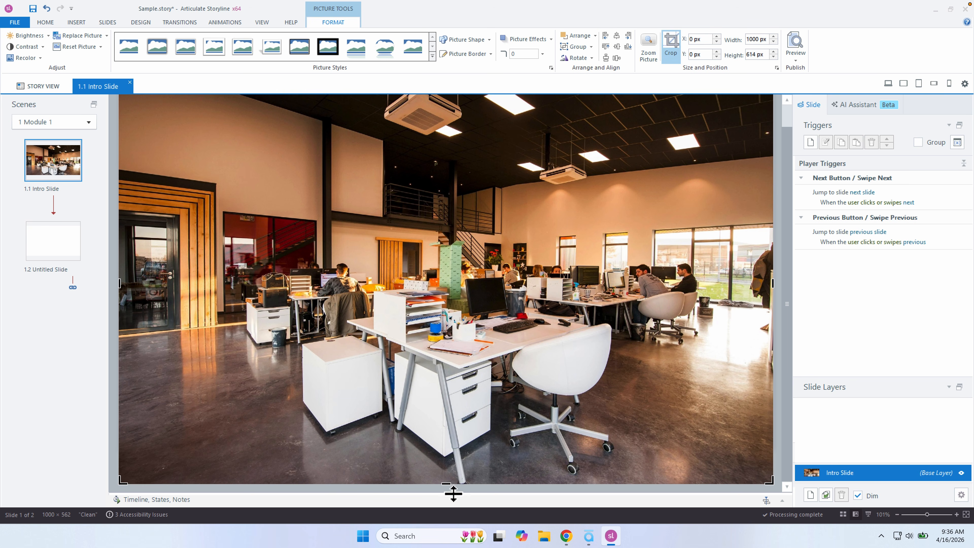
drag(445, 486, 456, 449)
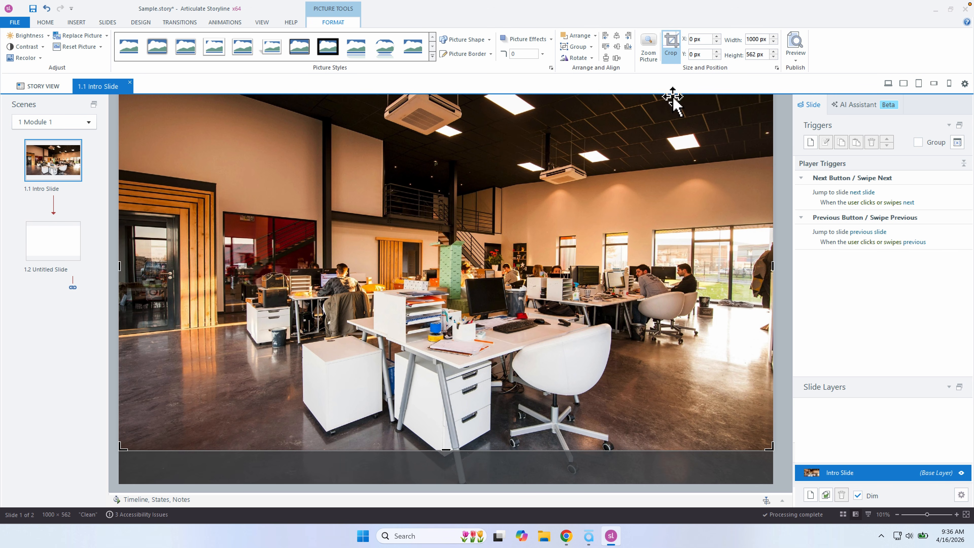
click(678, 54)
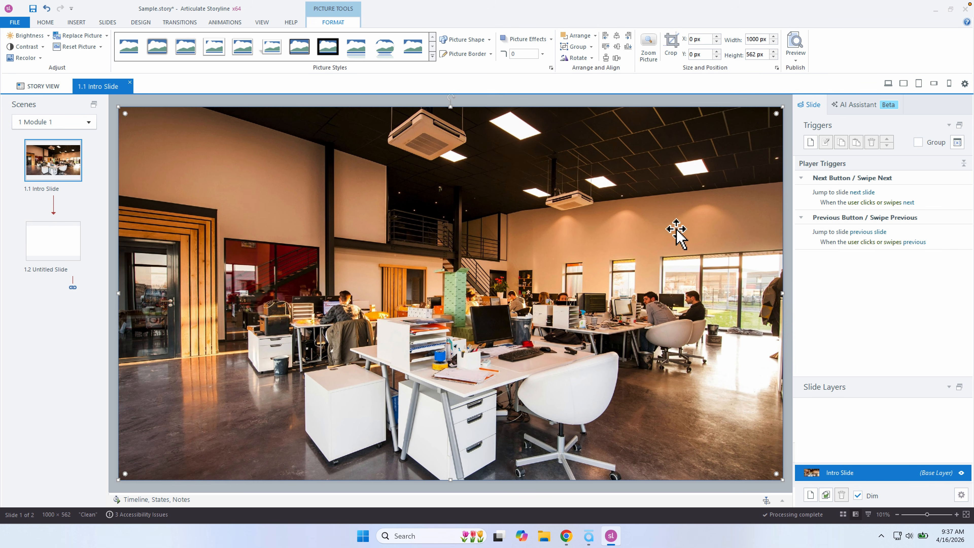
click(621, 98)
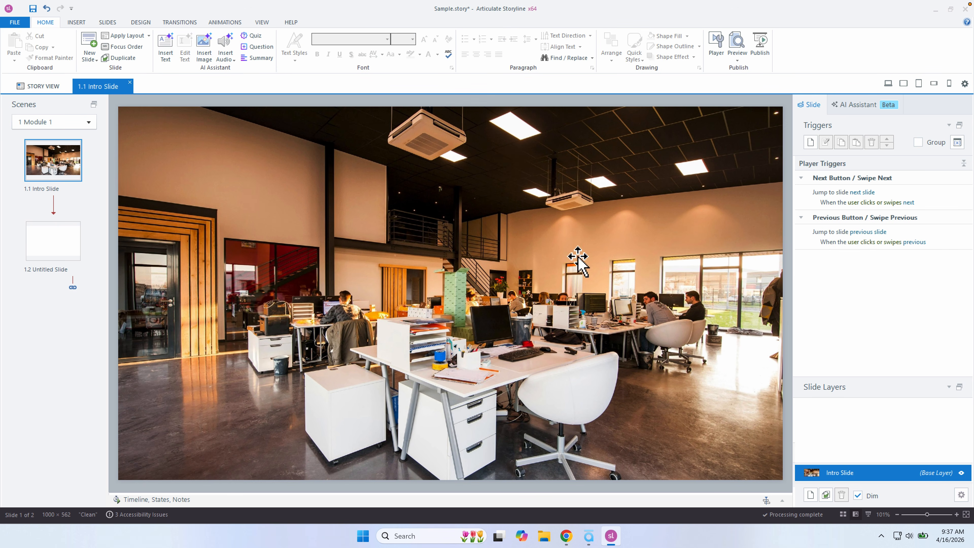
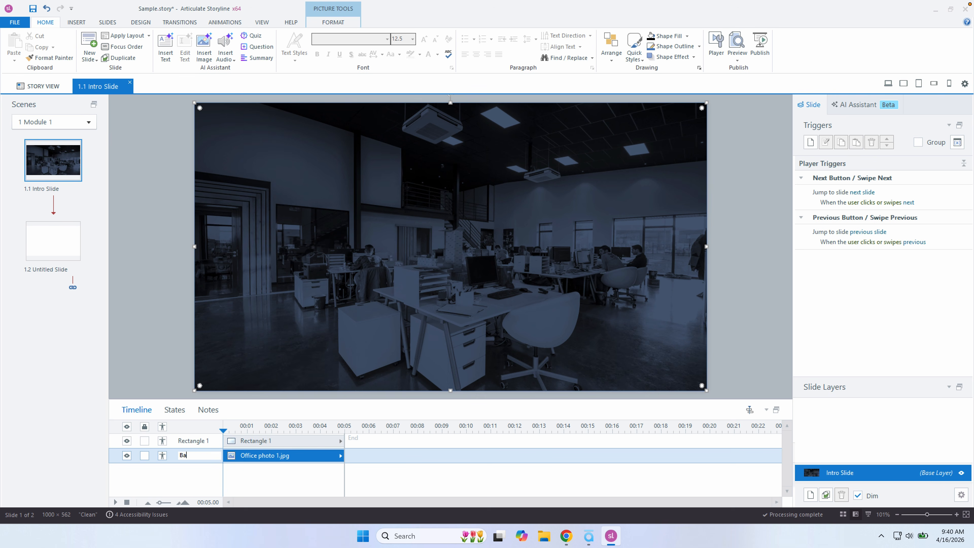
Step: Rename the office photo "Background" and the rectangle "Fader" on the timeline, and deselect them
text(d)
key(Return)
double_click(191, 440)
text(Fader)
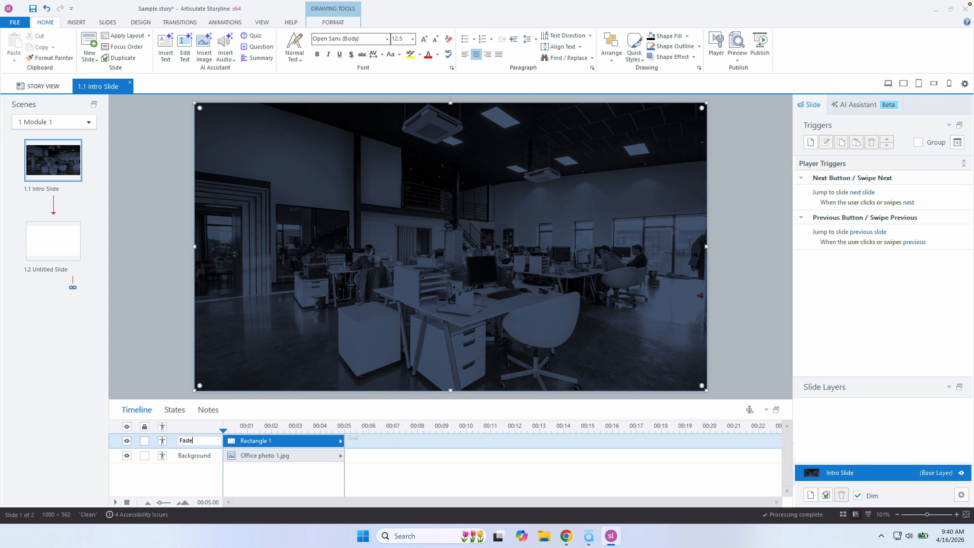
key(Return)
click(150, 213)
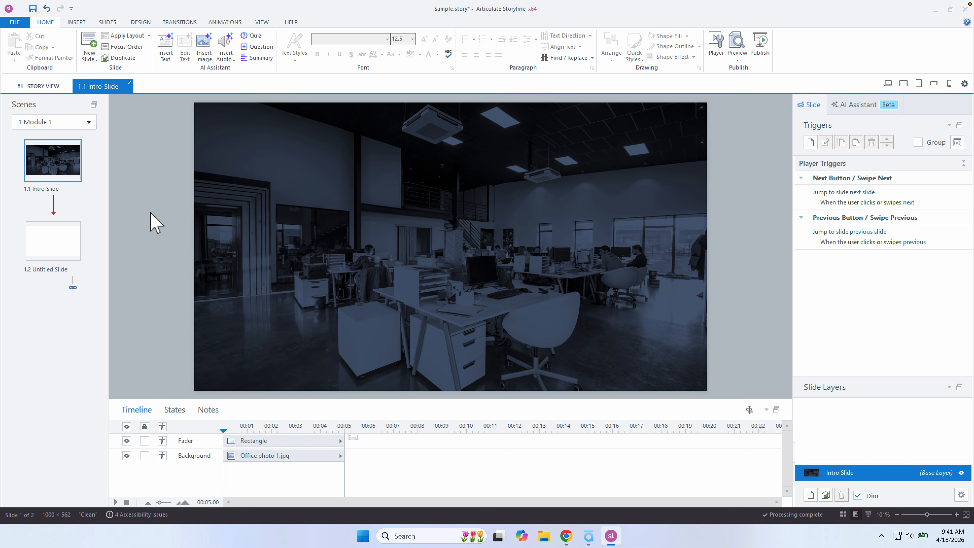
Step: Try narrowing the Fader rectangle to about 604 px while previewing its gradient fill variations, and undo the resize
click(505, 240)
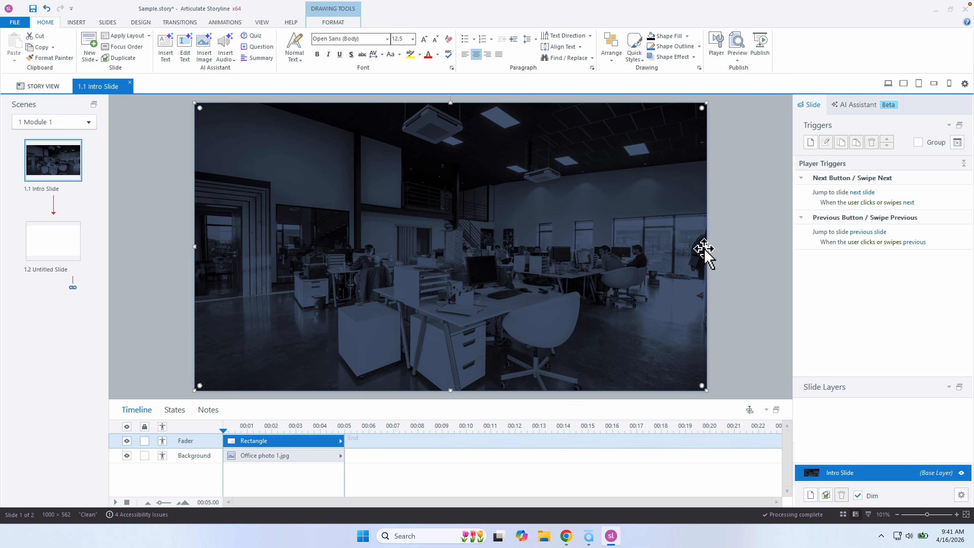
drag(706, 247, 505, 249)
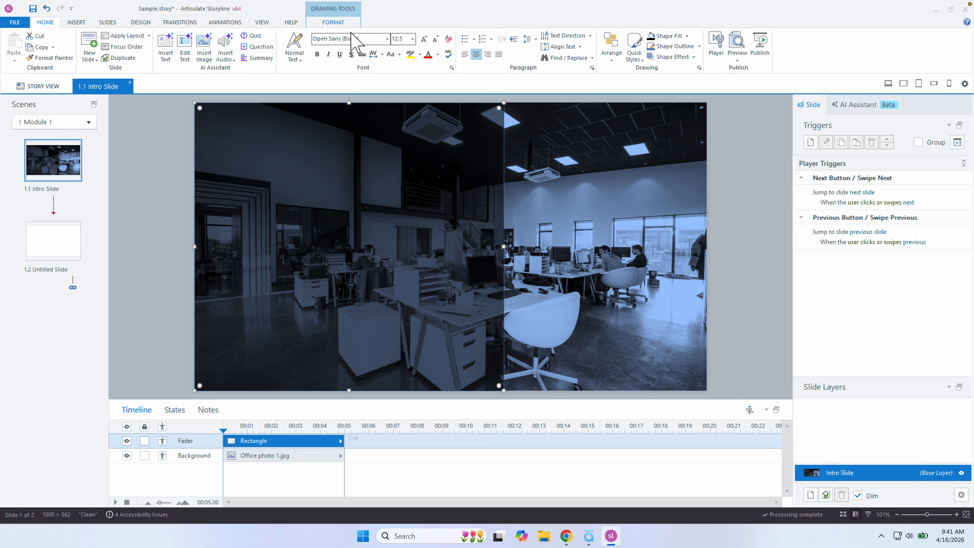
click(339, 23)
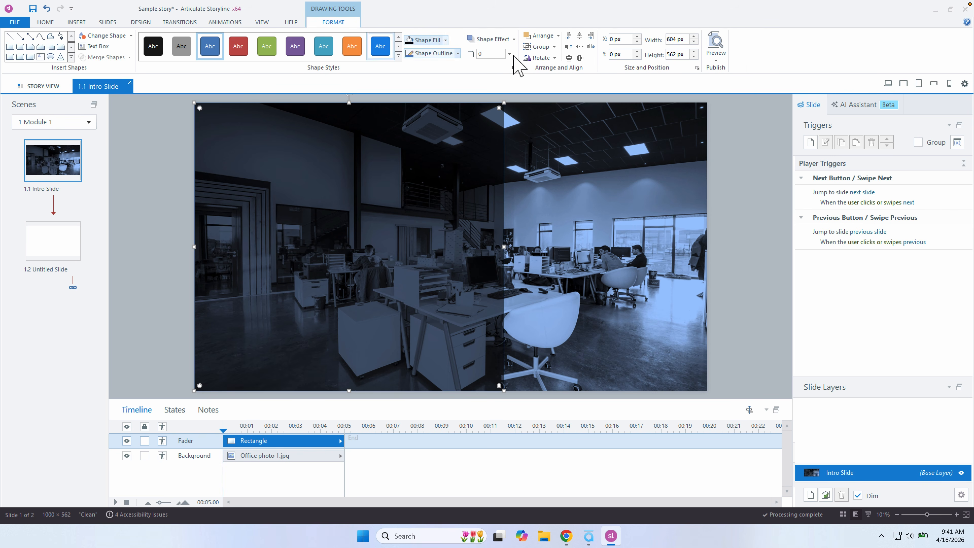
click(445, 40)
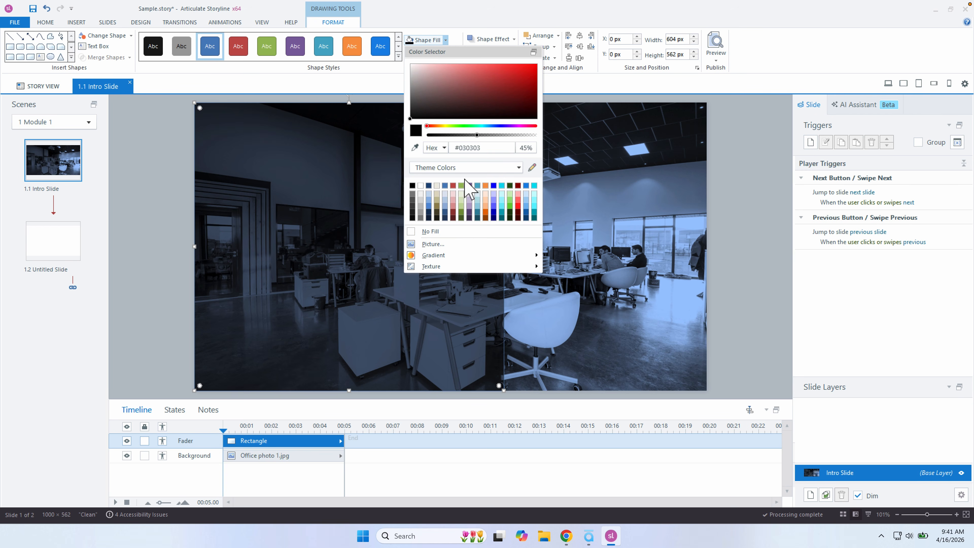
mouse_move(459, 256)
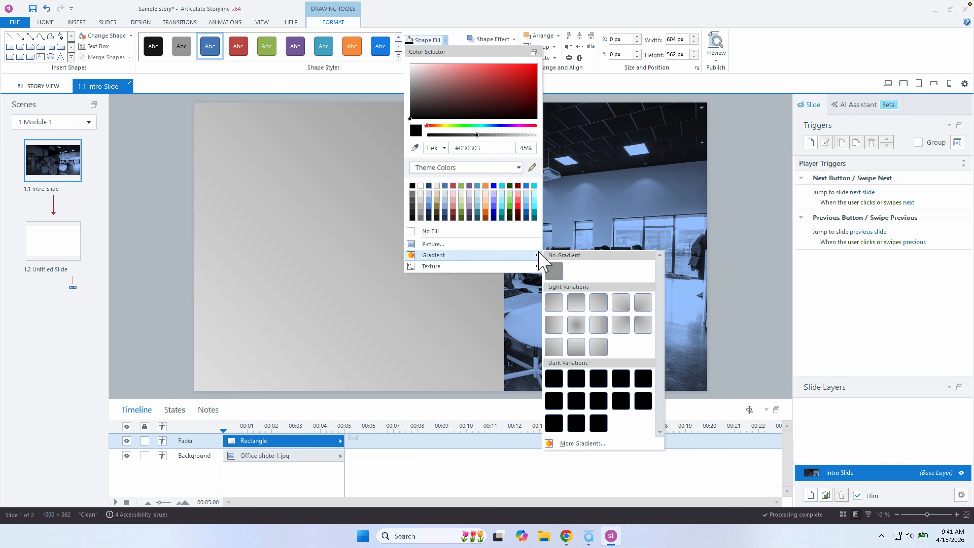
click(446, 21)
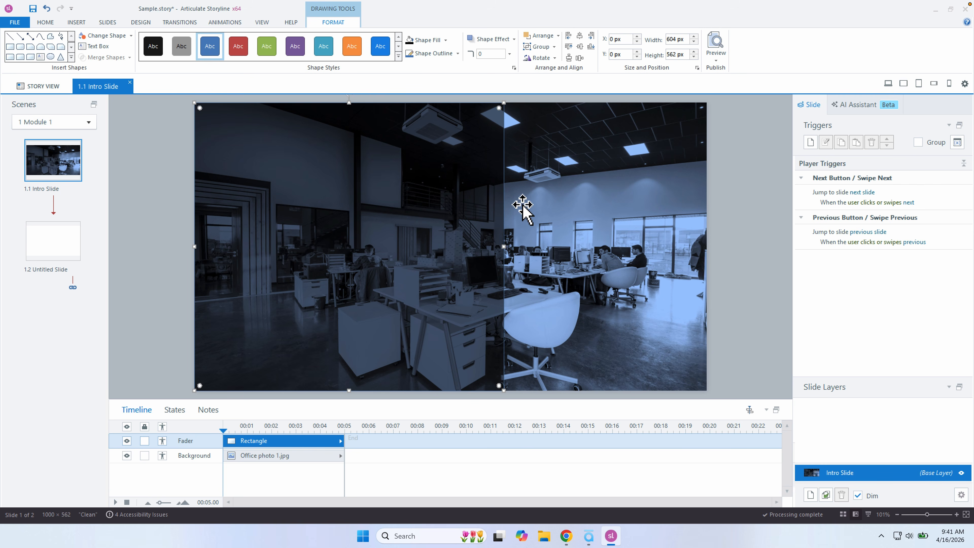
key(ctrl+z)
click(733, 289)
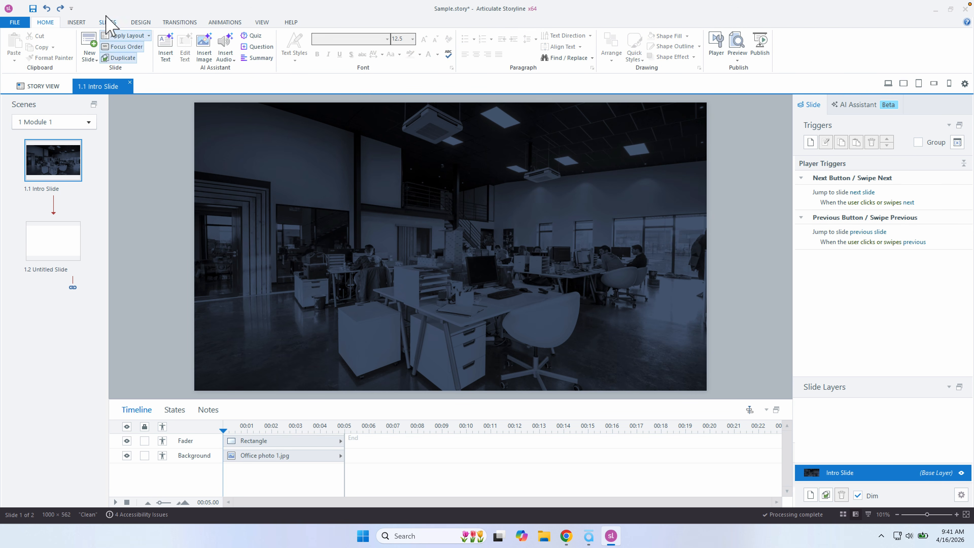
Step: Insert a text box near the middle of the slide with the text "Standards of Conduct"
click(78, 23)
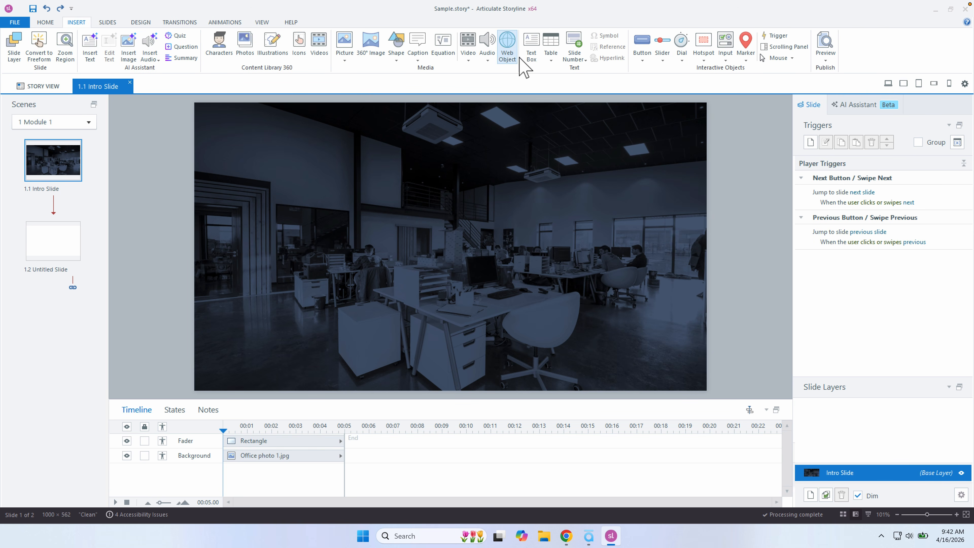
click(531, 45)
click(401, 194)
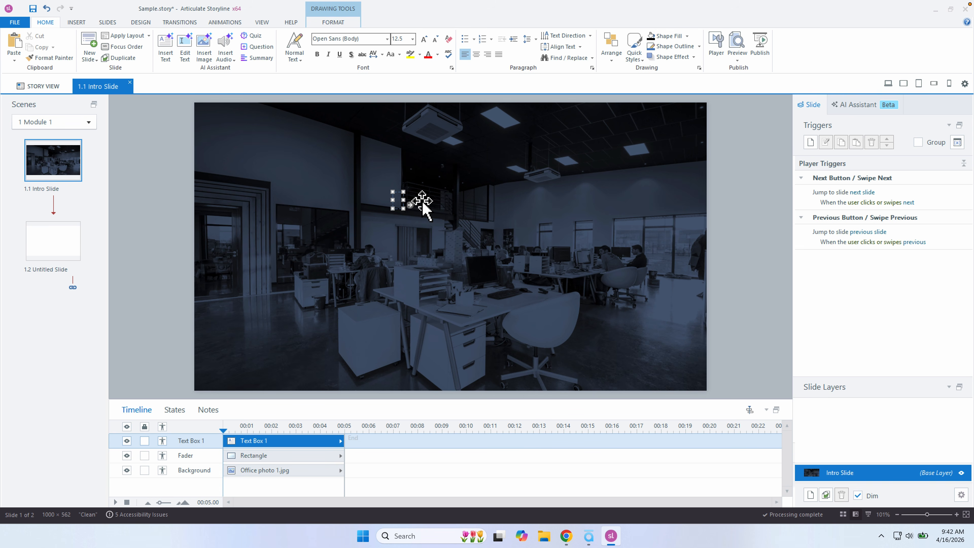
text(Supervisor o)
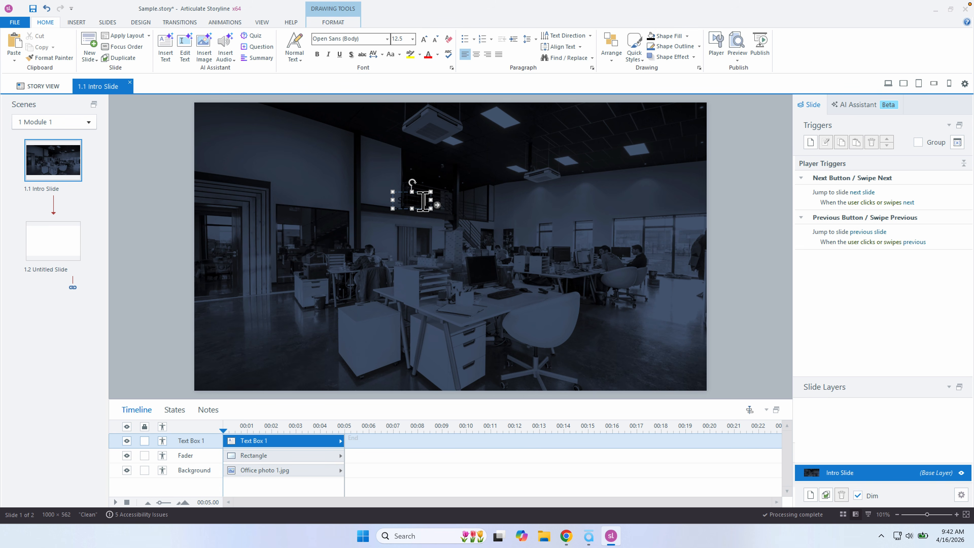
text(f Conduct)
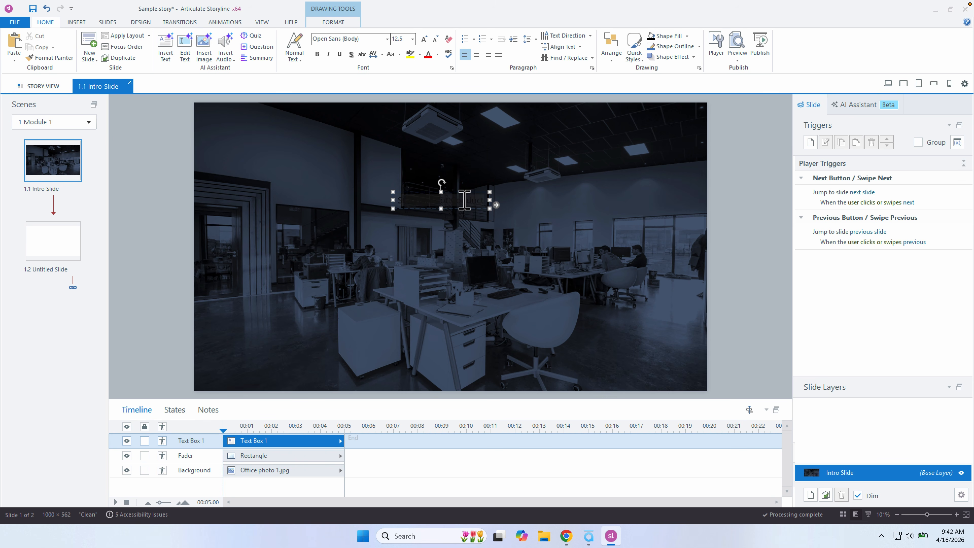
Step: Color the "Standards of Conduct" text white and set its font size to 54
click(438, 55)
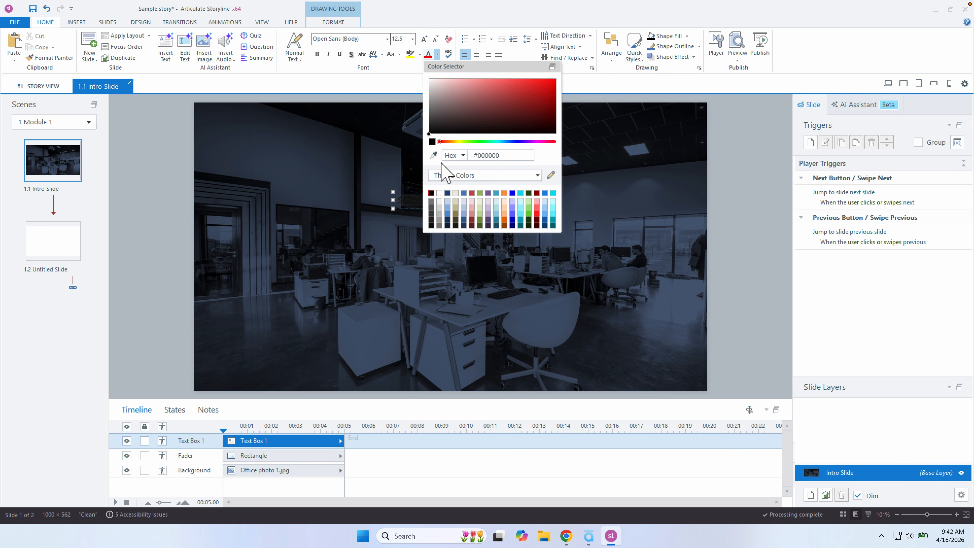
click(439, 193)
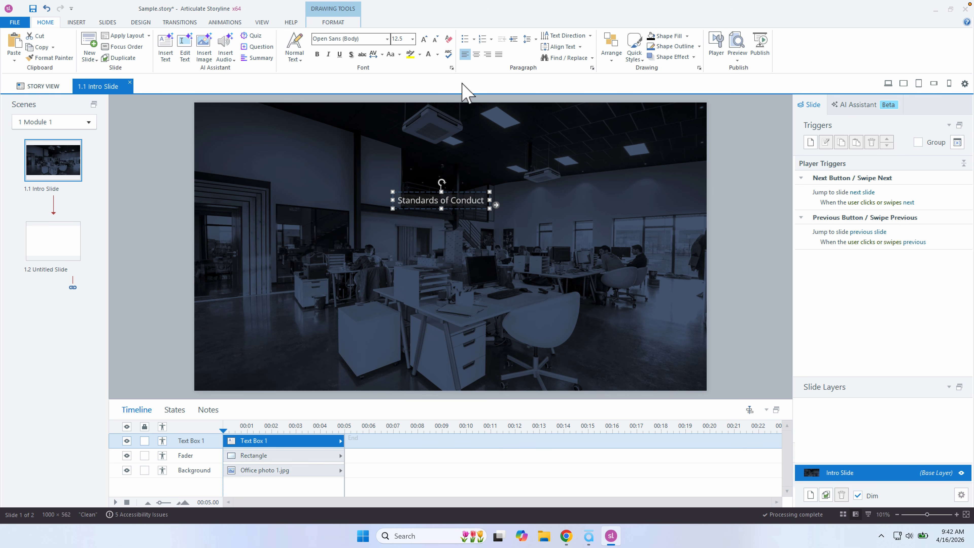
click(412, 39)
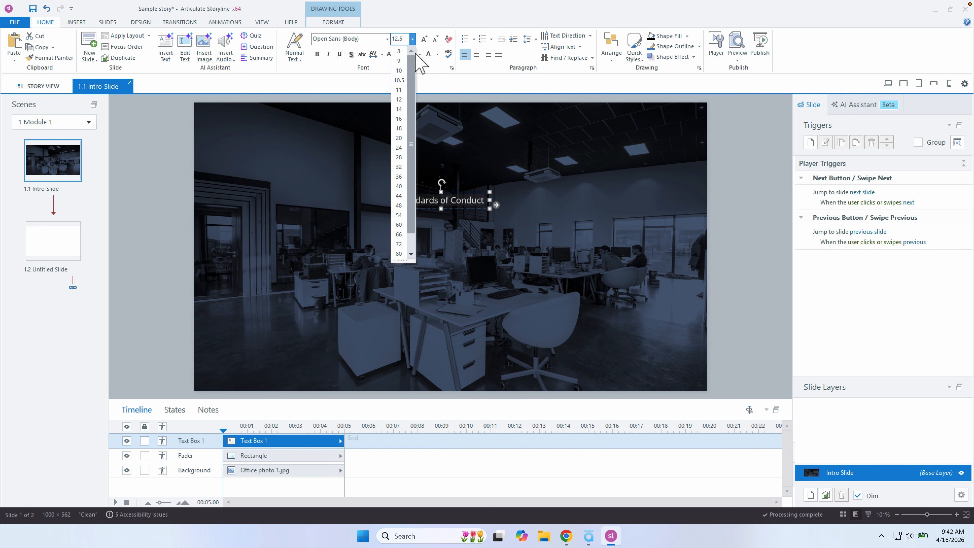
click(399, 244)
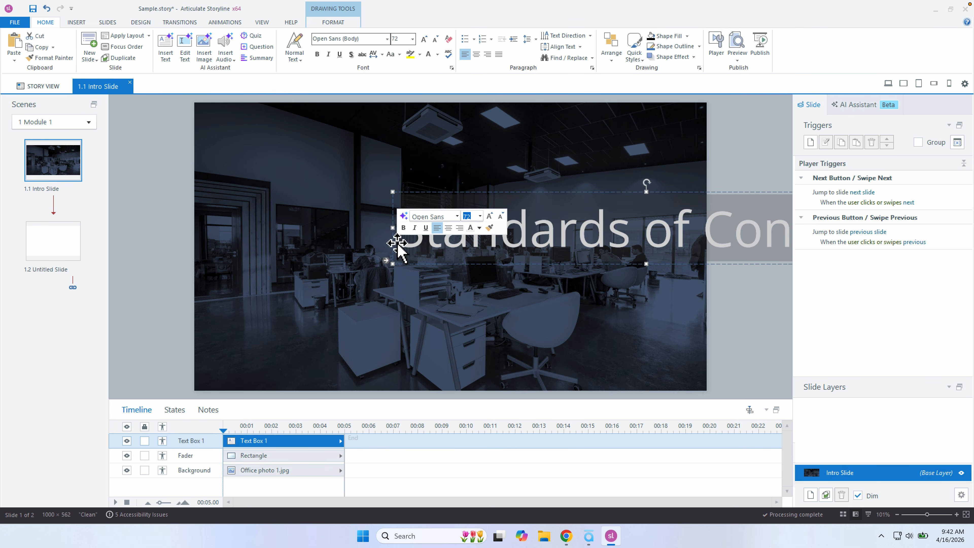
click(412, 39)
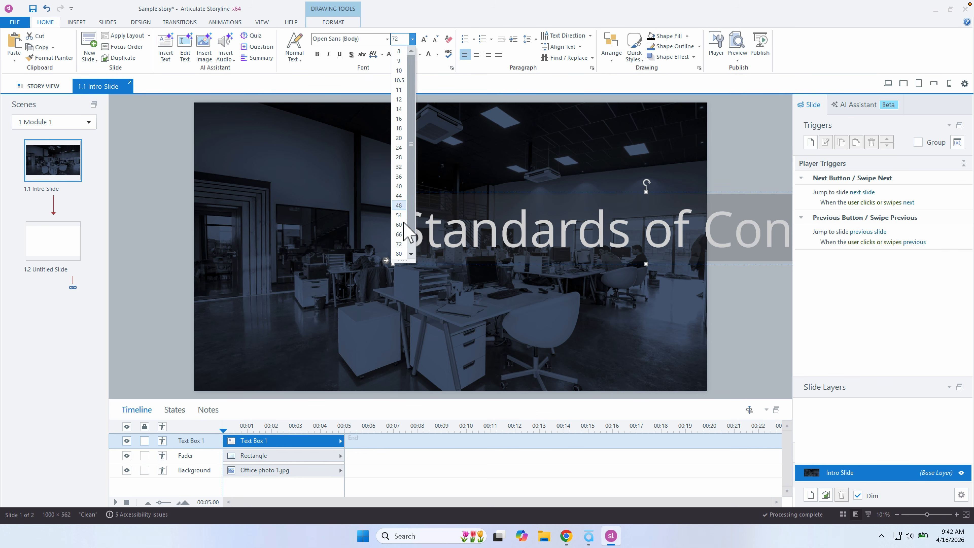
click(399, 215)
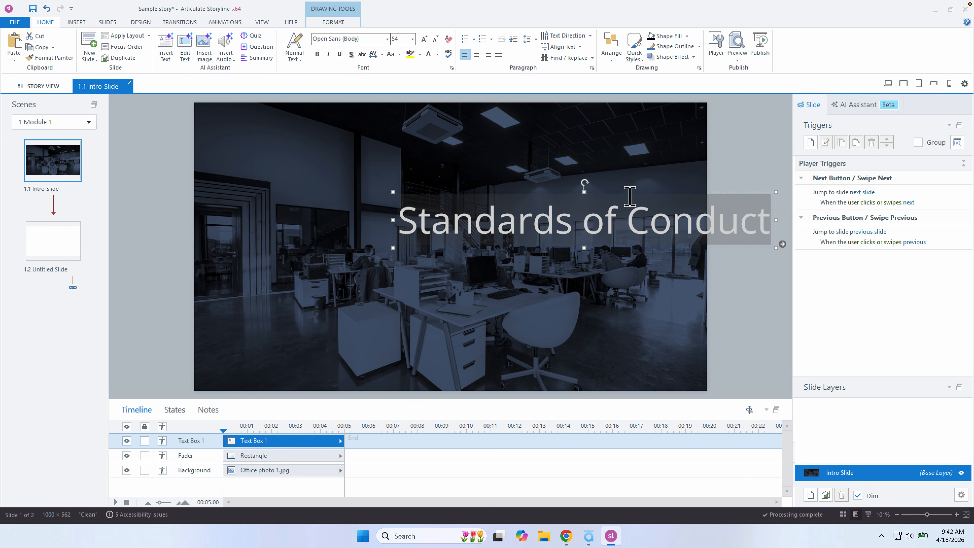
Step: Bold the title and center it horizontally in the slide's upper half, at about Y 172 px
drag(629, 194, 498, 183)
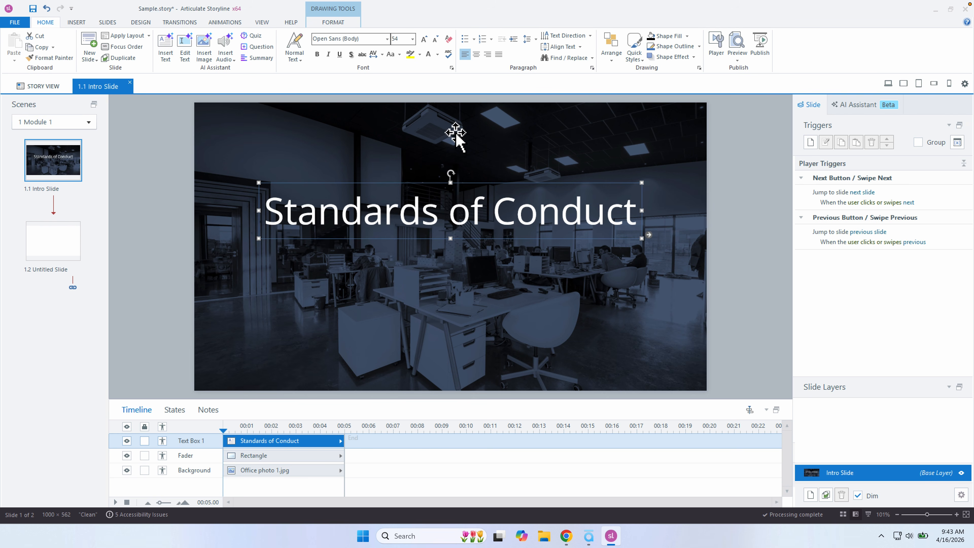
click(318, 54)
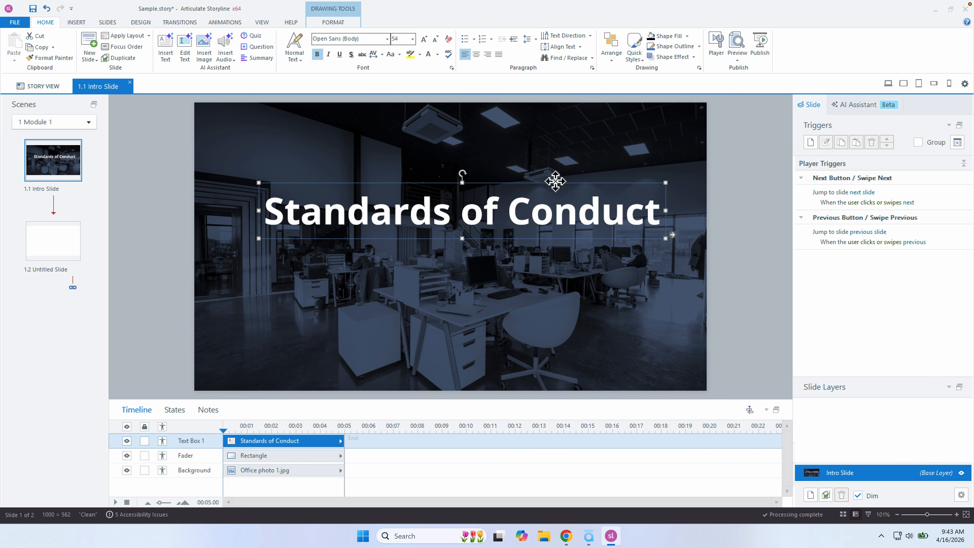
click(333, 22)
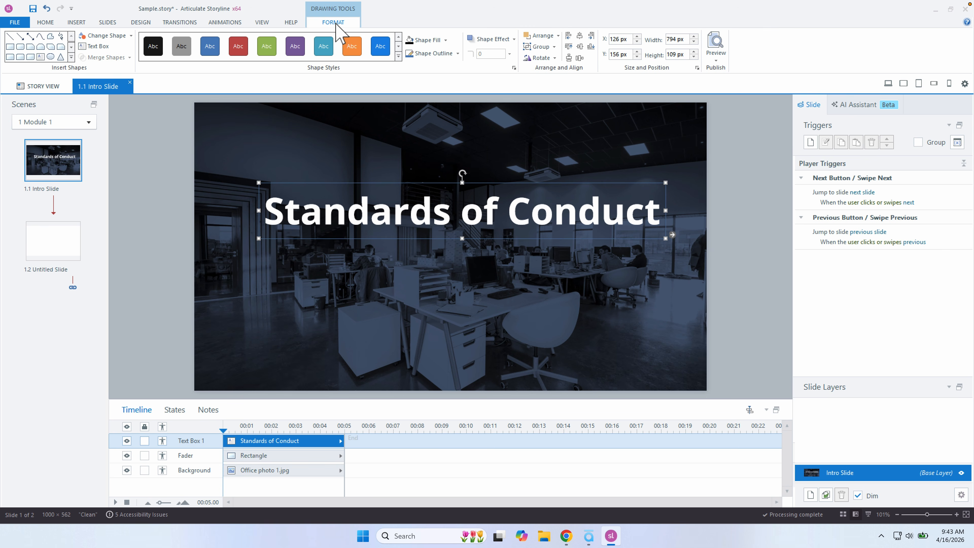
click(579, 36)
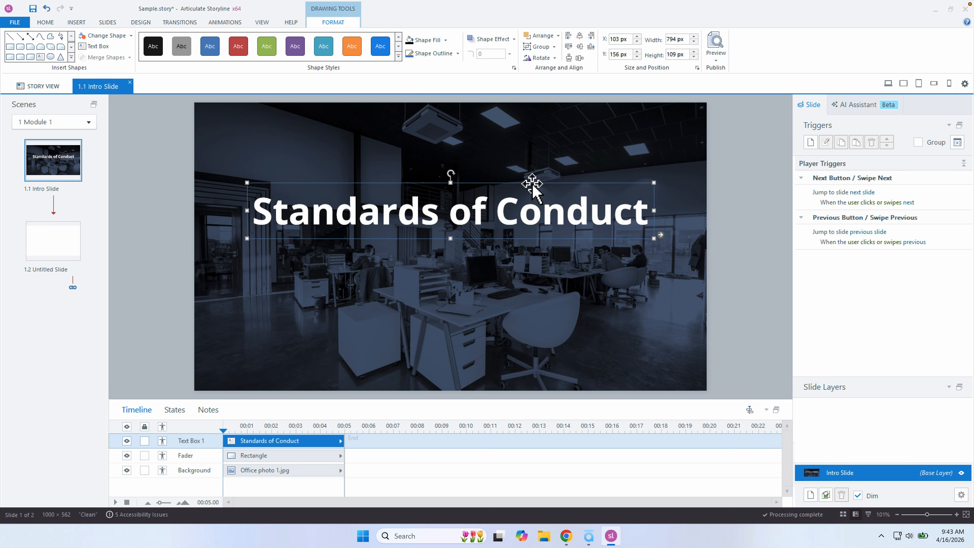
drag(533, 191, 533, 199)
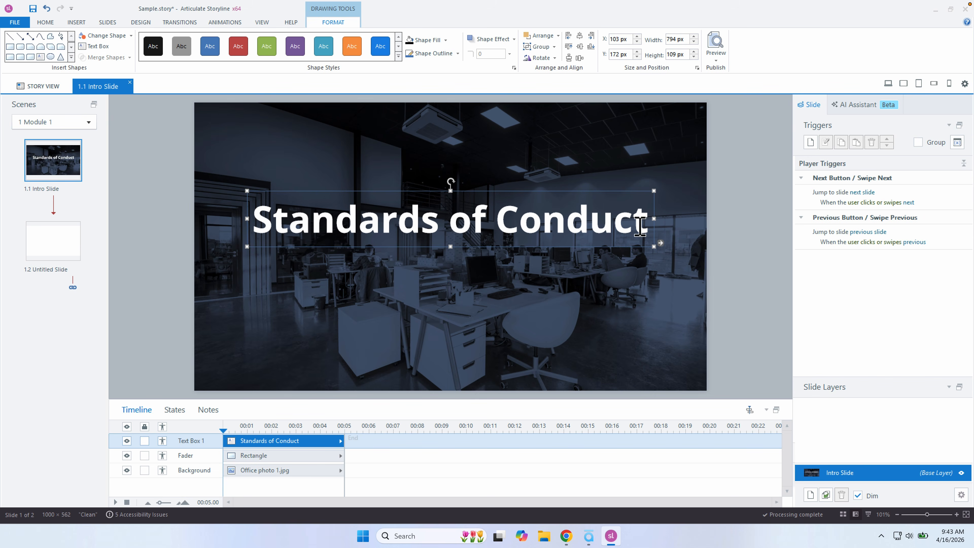
Step: Add a second line reading "Acme Inc" below the title text and center that line
key(Return)
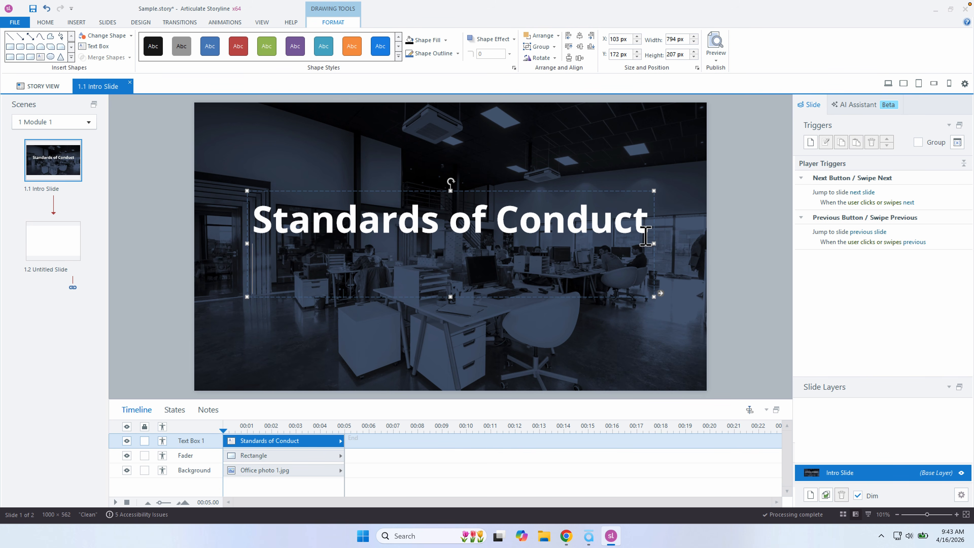
text(Acme Inc)
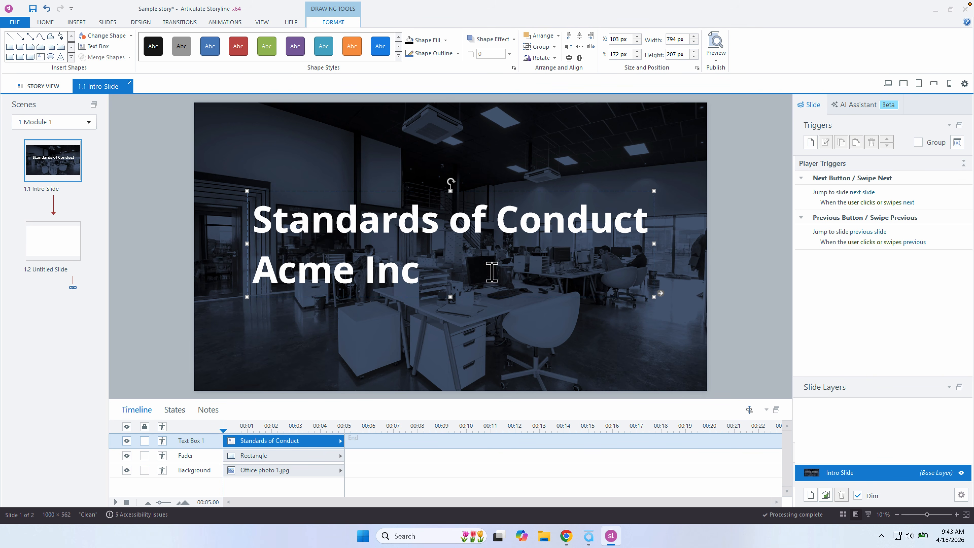
drag(423, 271, 250, 270)
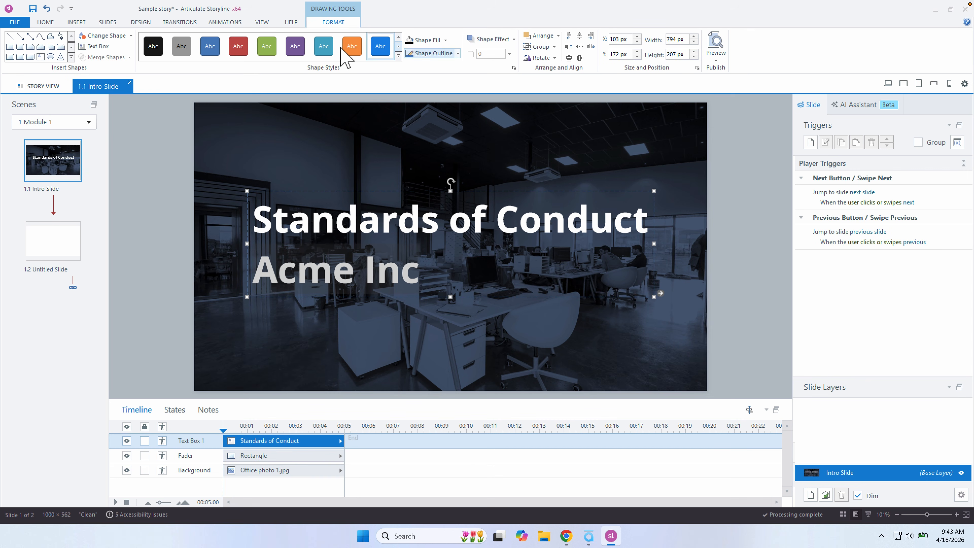
click(45, 23)
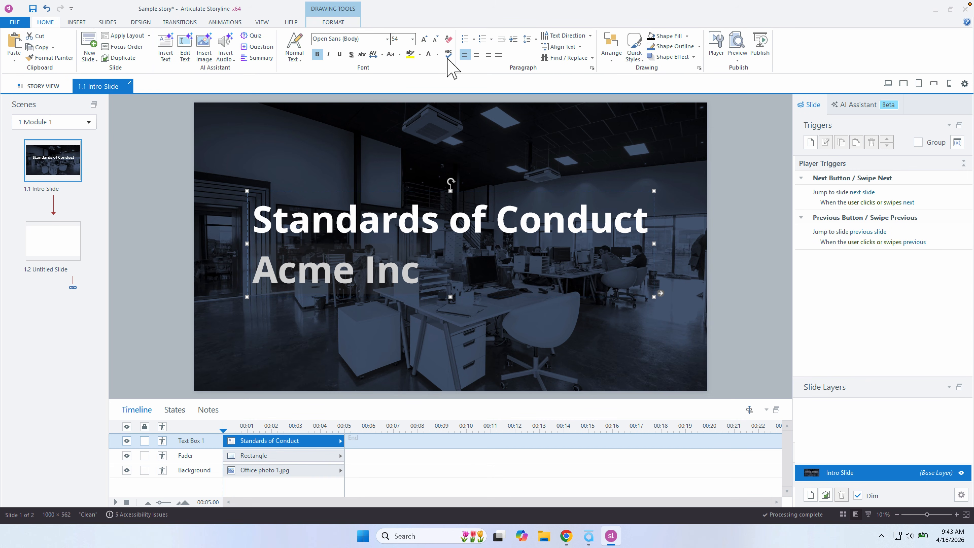
click(476, 54)
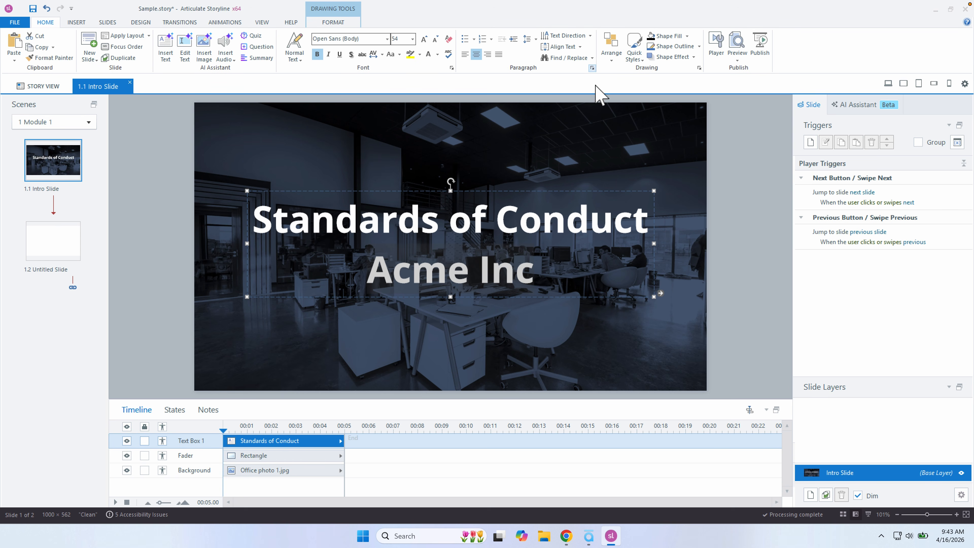
click(592, 68)
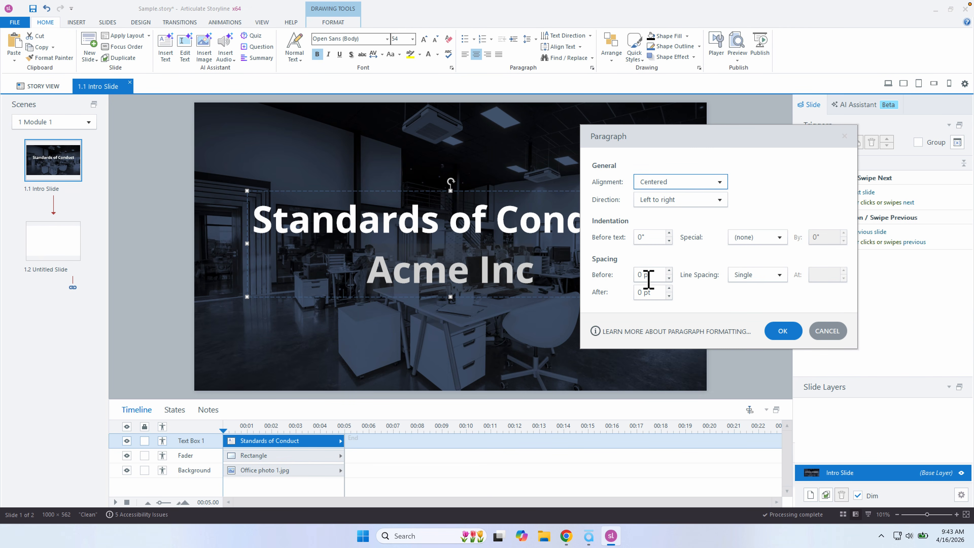
click(651, 275)
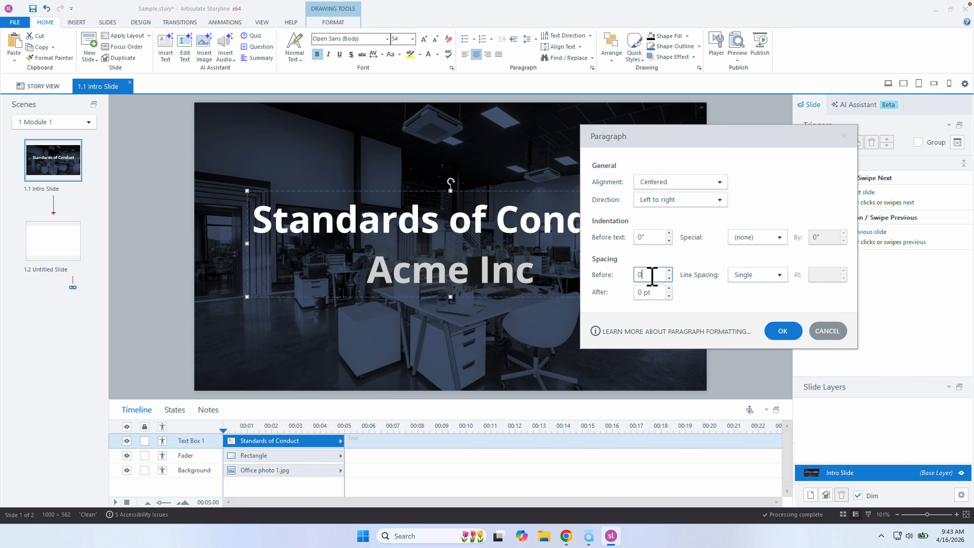
click(753, 274)
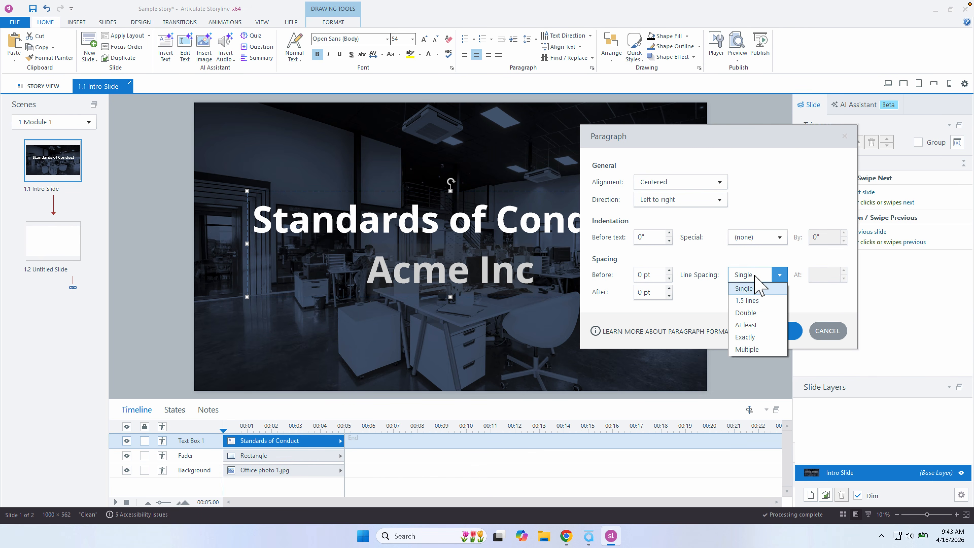
click(706, 264)
double_click(637, 274)
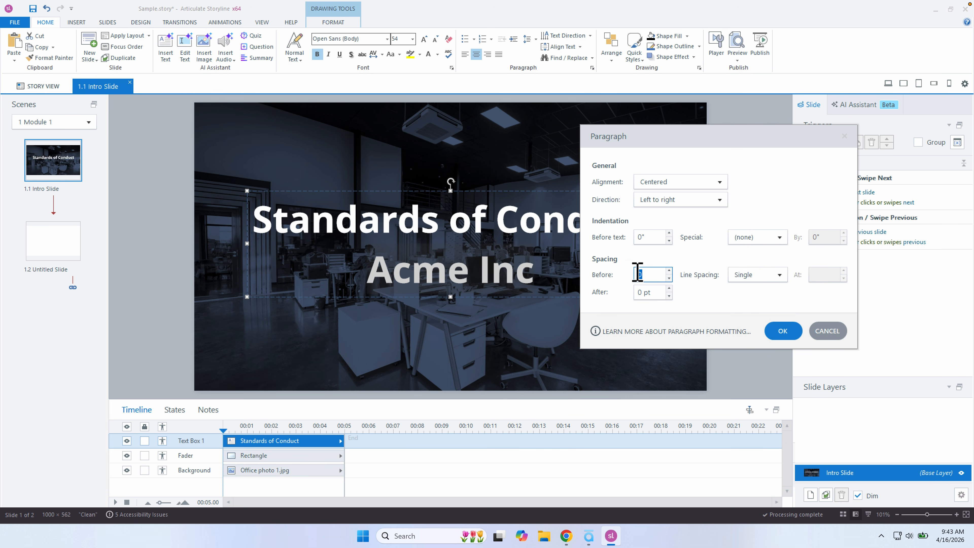
click(668, 271)
drag(654, 276, 631, 273)
key(BackSpace)
click(669, 240)
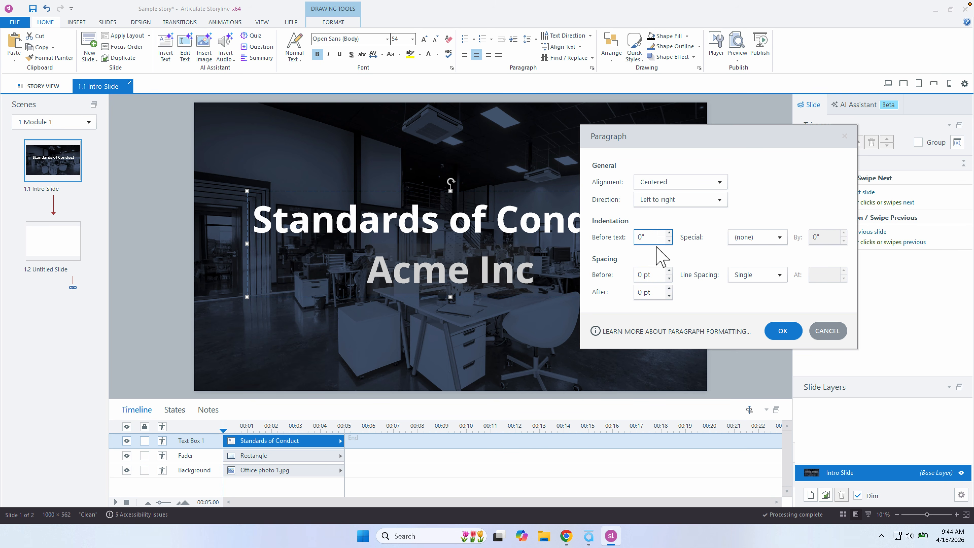
click(827, 331)
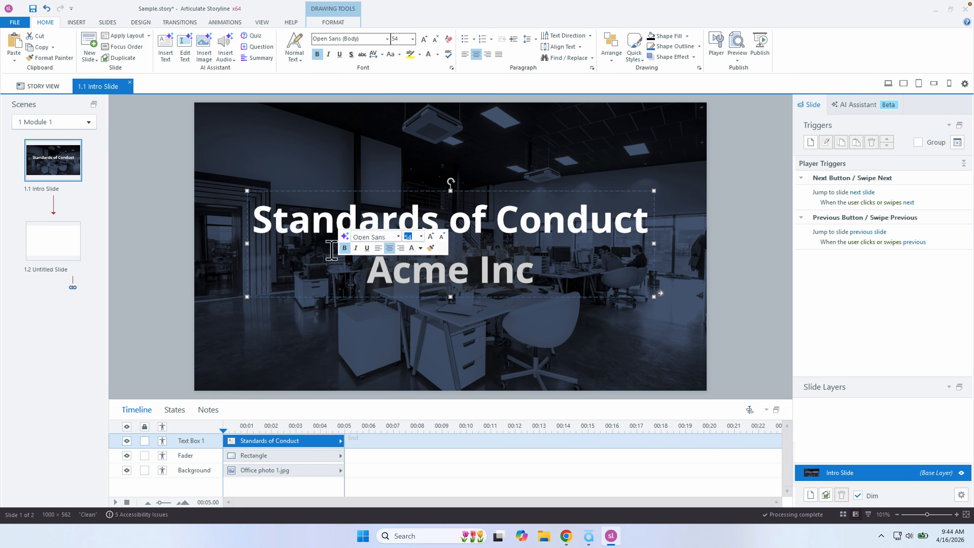
Step: Set the font size of the "Acme Inc" line to 36 and preview the intro slide
click(412, 39)
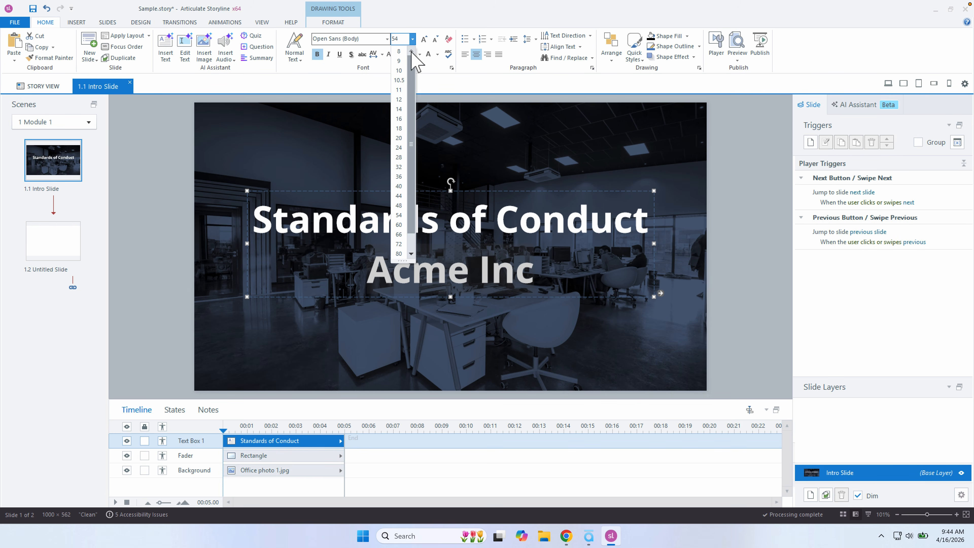
click(404, 111)
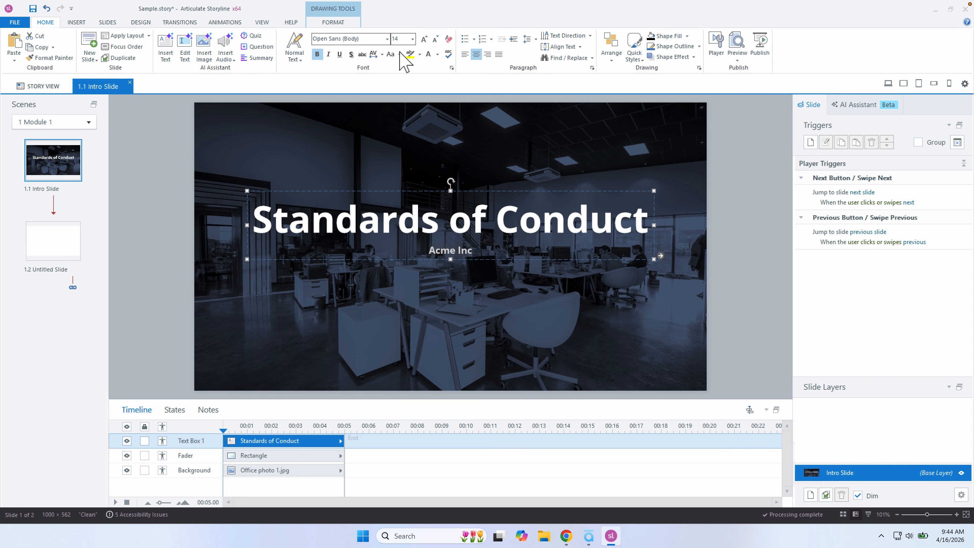
click(412, 39)
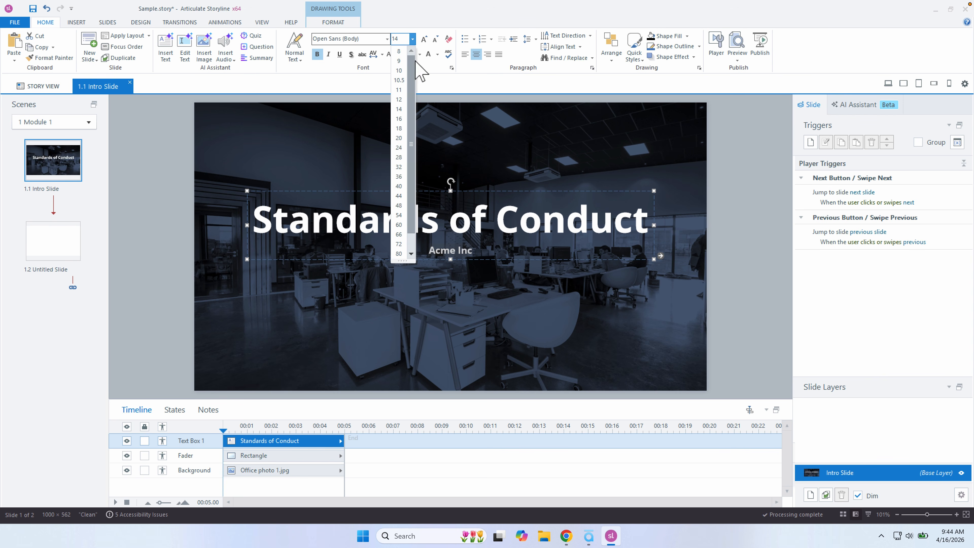
click(400, 176)
click(737, 50)
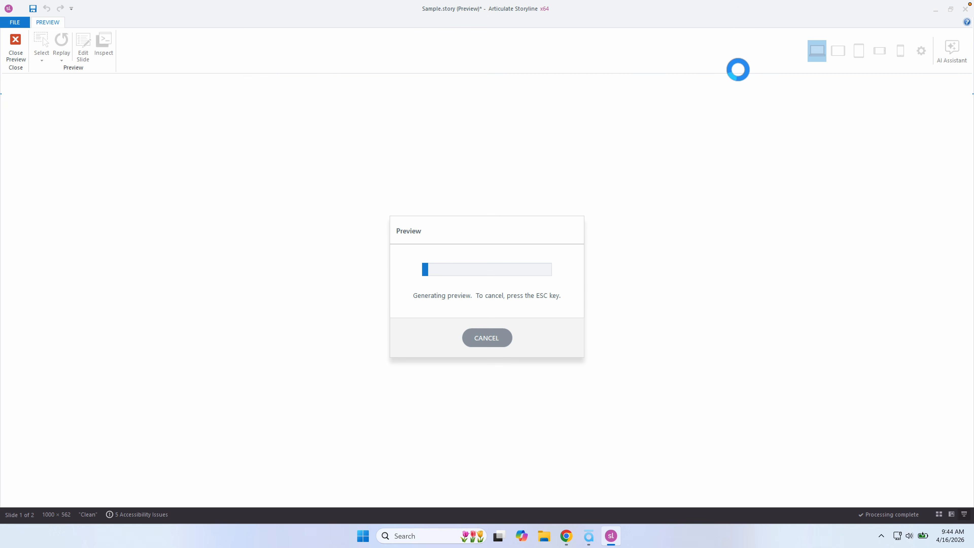
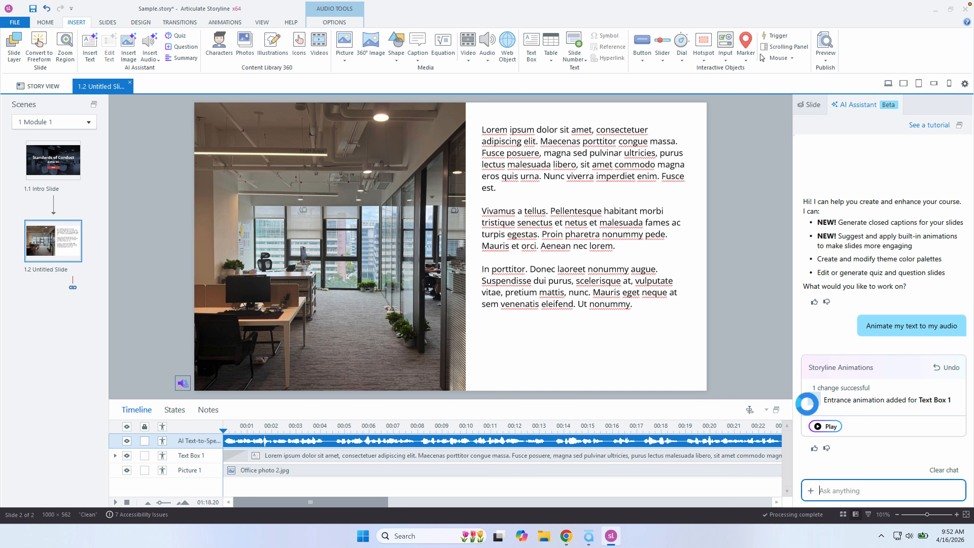
Step: Examine Text Box 1's animated paragraphs in the timeline and preview the second slide to check the text timing against the audio
click(115, 455)
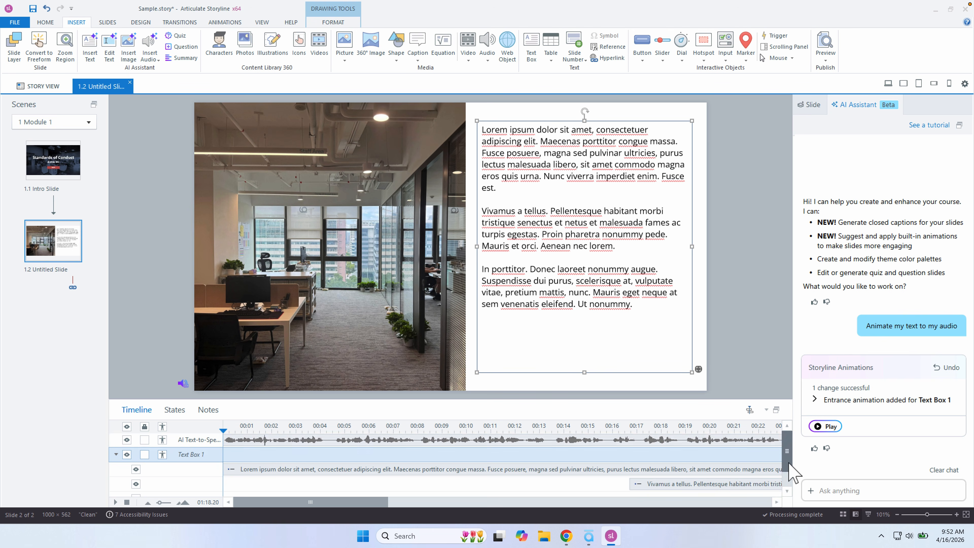
scroll(791, 473, down, 1)
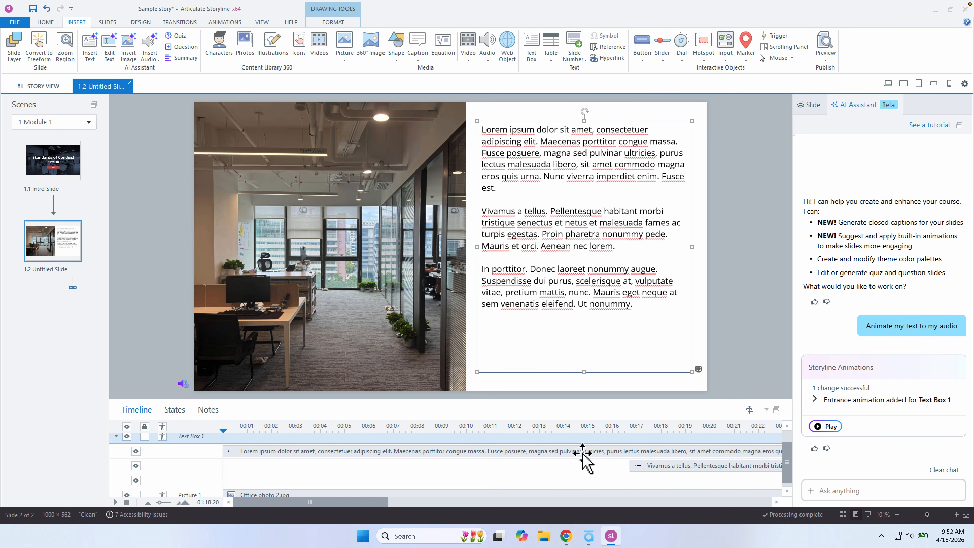
click(647, 465)
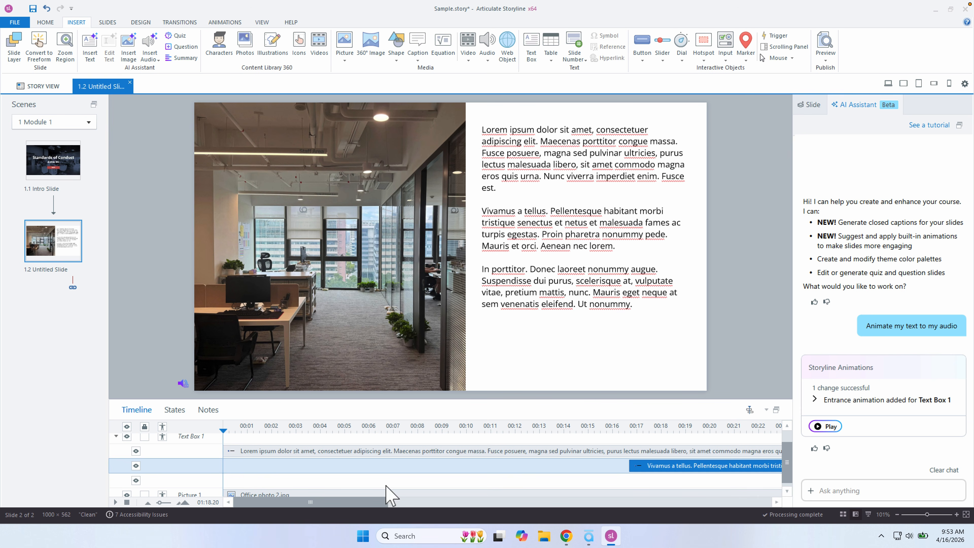
scroll(784, 480, down, 1)
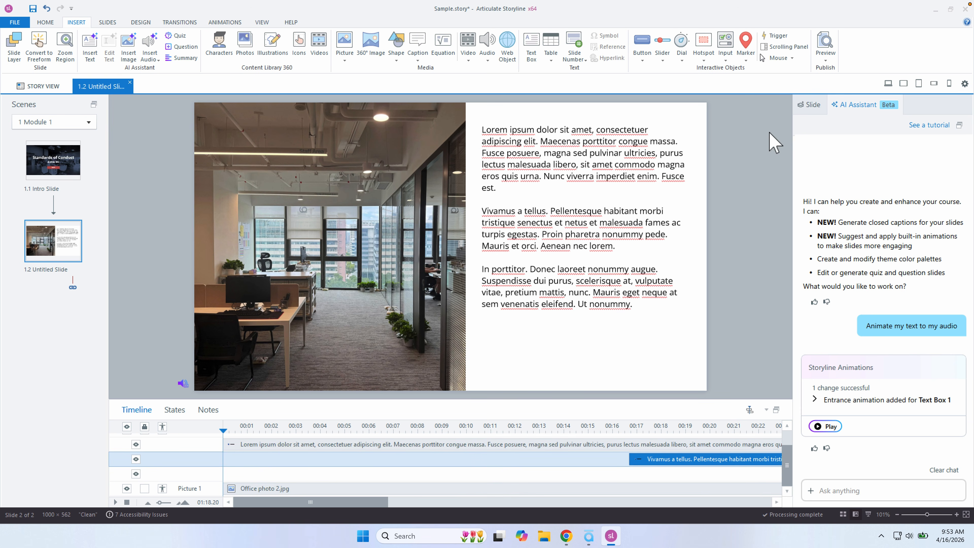
click(825, 57)
click(826, 73)
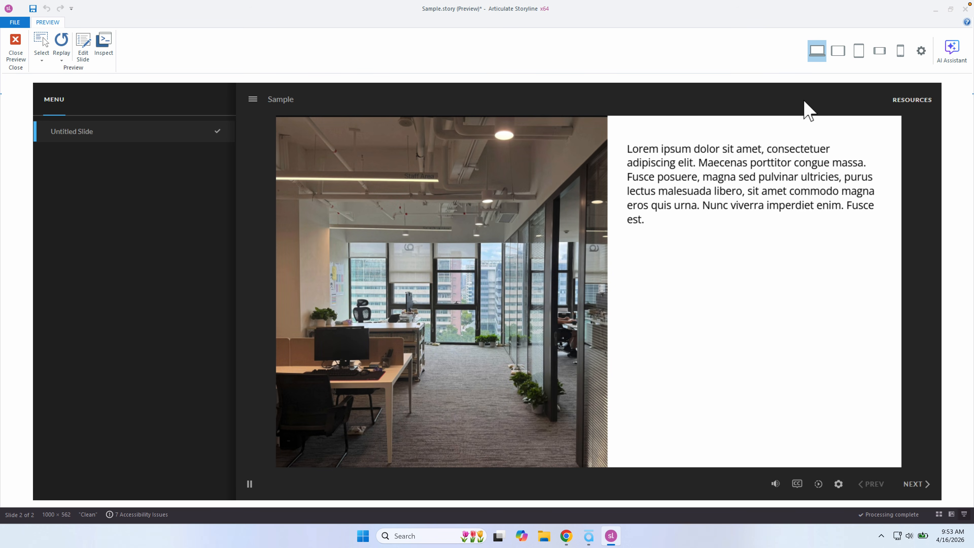
click(250, 484)
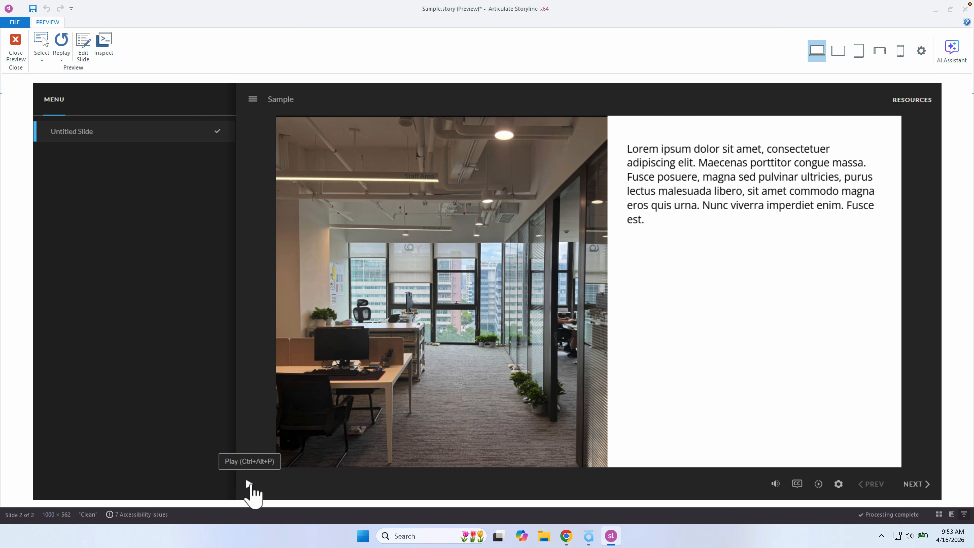
click(250, 485)
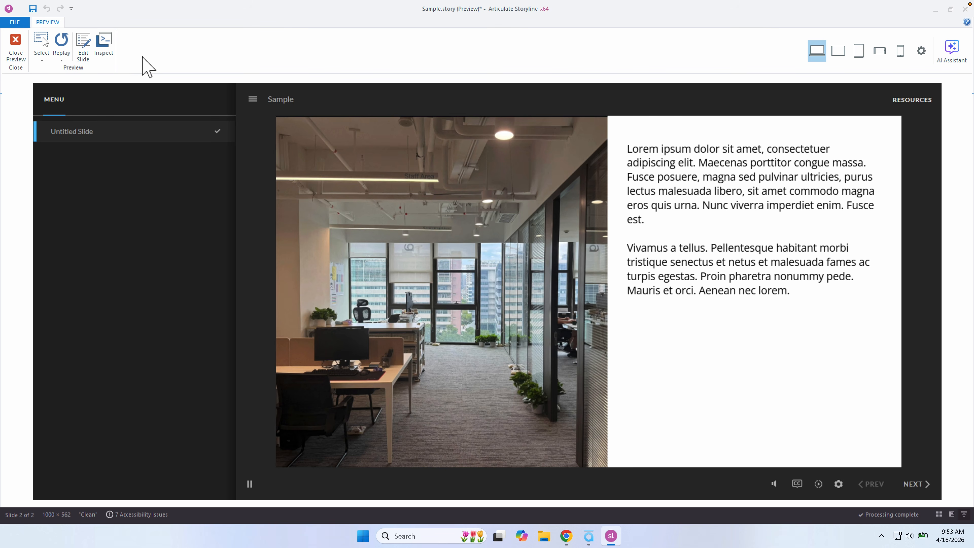
click(15, 47)
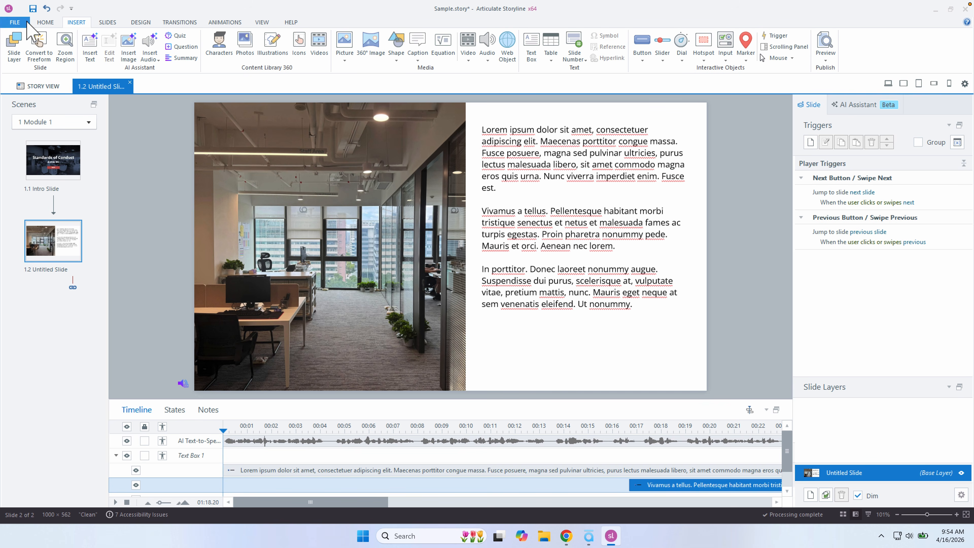
Step: Undo the last change and toggle the Starts collapsed option for the sidebar in the player properties
click(46, 9)
click(42, 23)
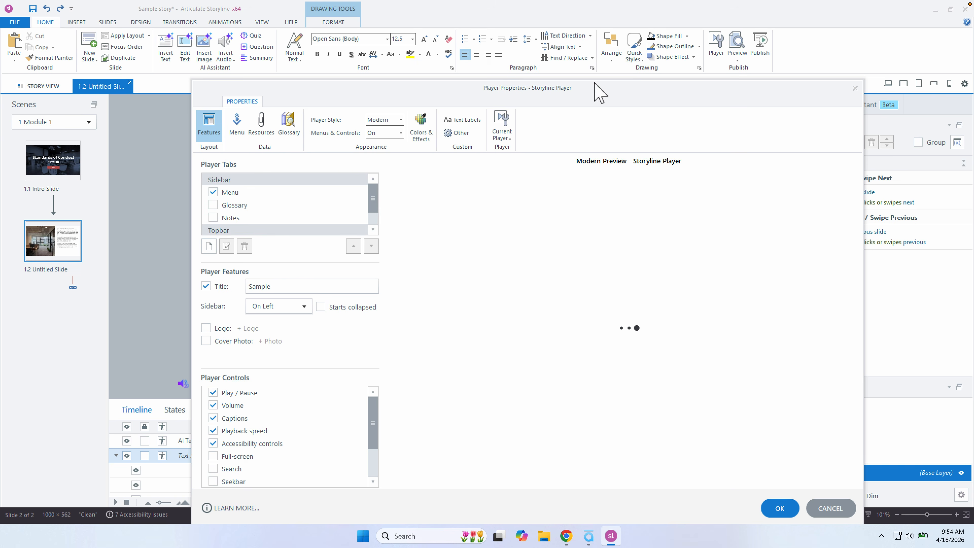
drag(598, 92, 579, 55)
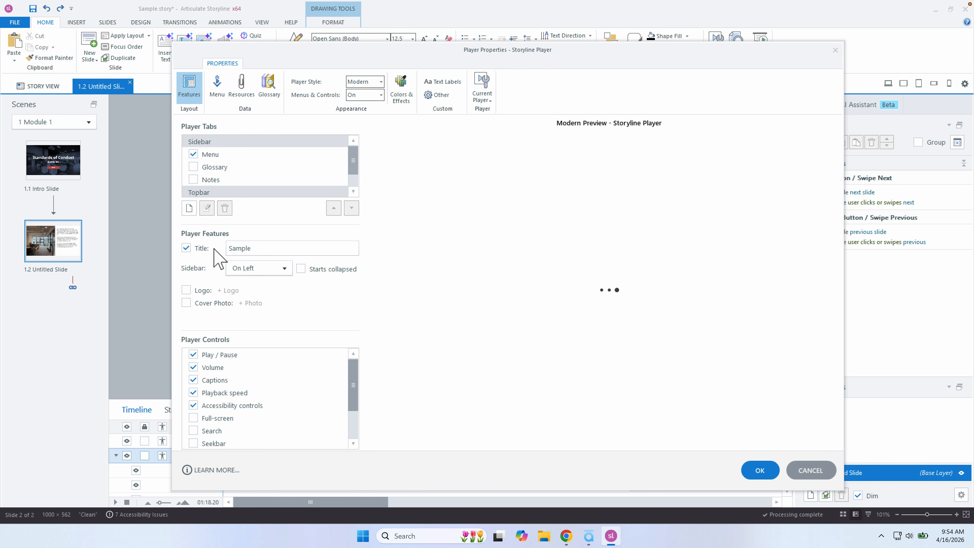
click(300, 268)
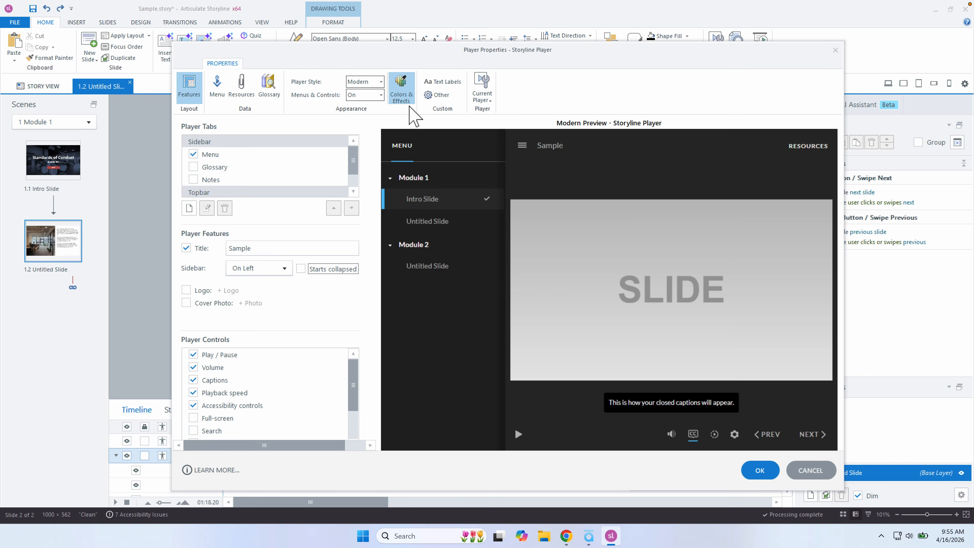
Step: Try the Custom and Dark player themes in the color settings, closing the player properties without applying them
click(409, 103)
click(337, 179)
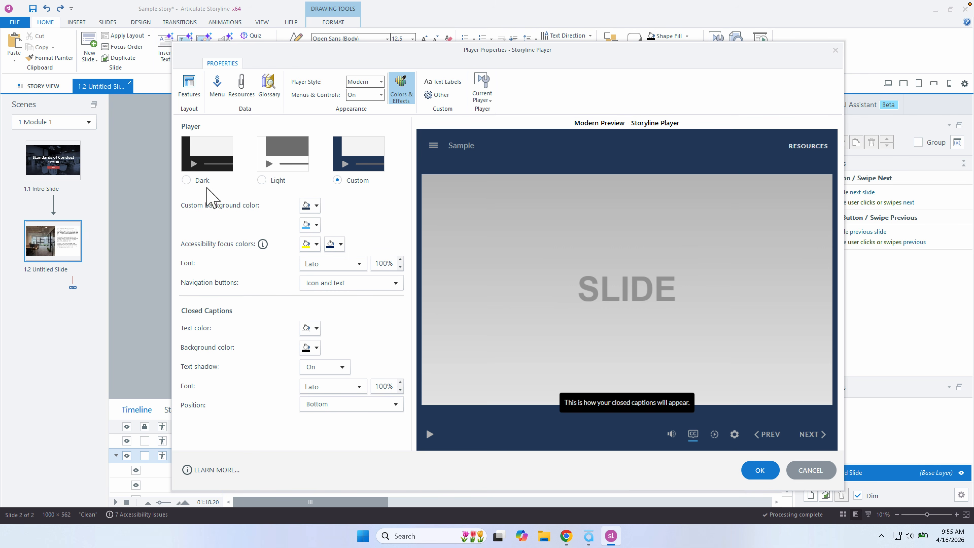
click(203, 180)
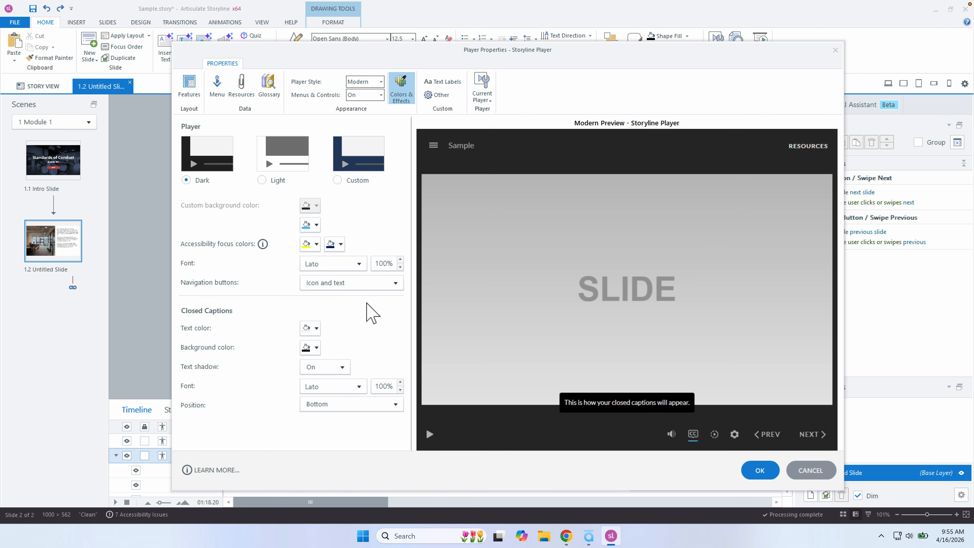
click(835, 50)
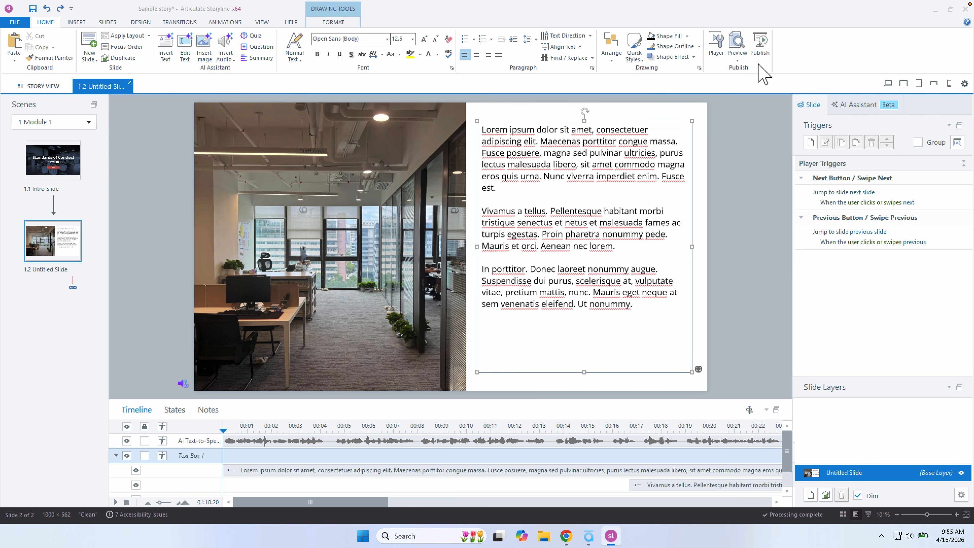
Step: Publish the entire "Sample" project for LMS / LRS, reporting to the LMS with SCORM 2004
click(757, 46)
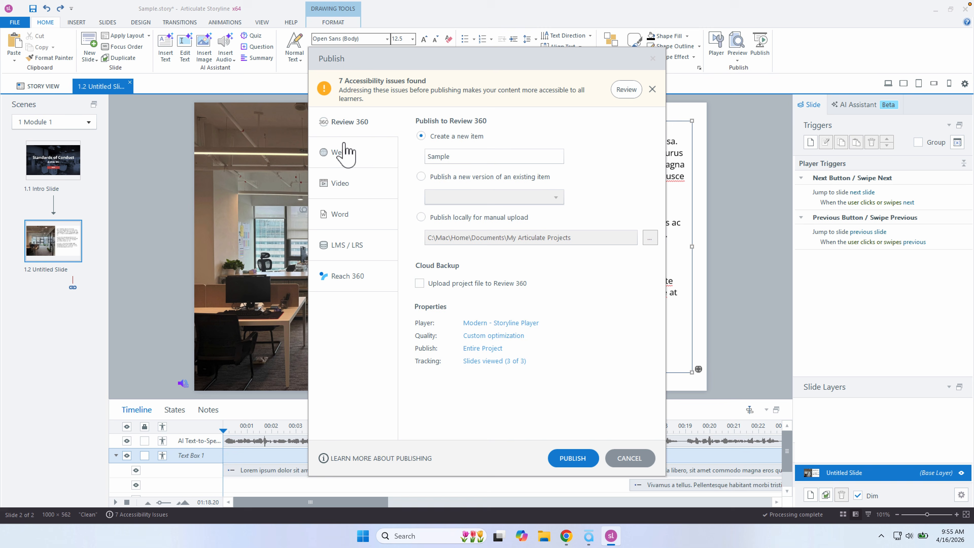
click(341, 154)
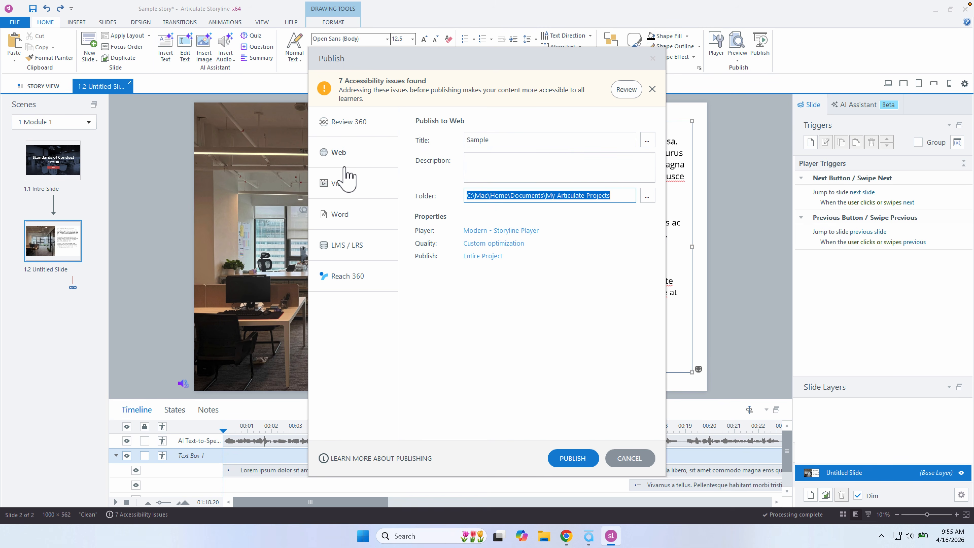
click(356, 248)
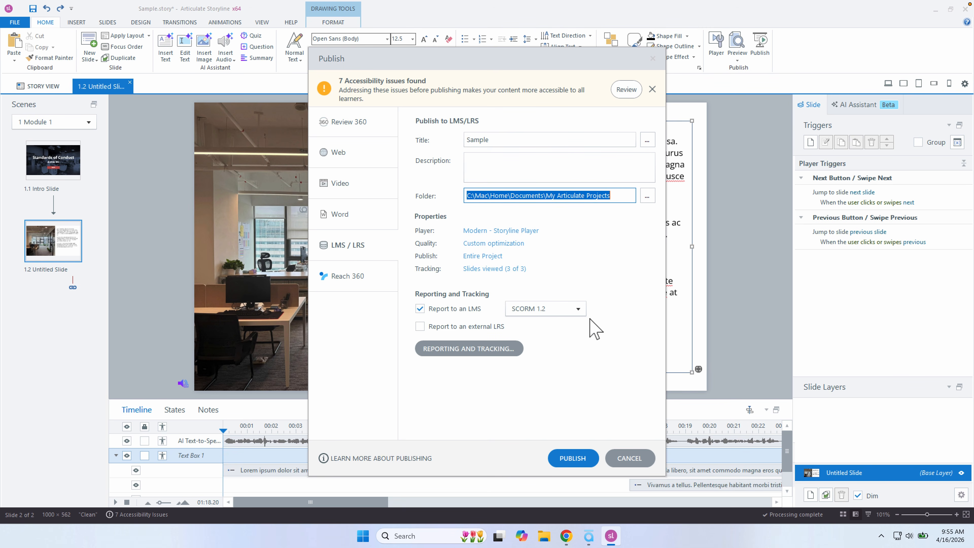
click(576, 309)
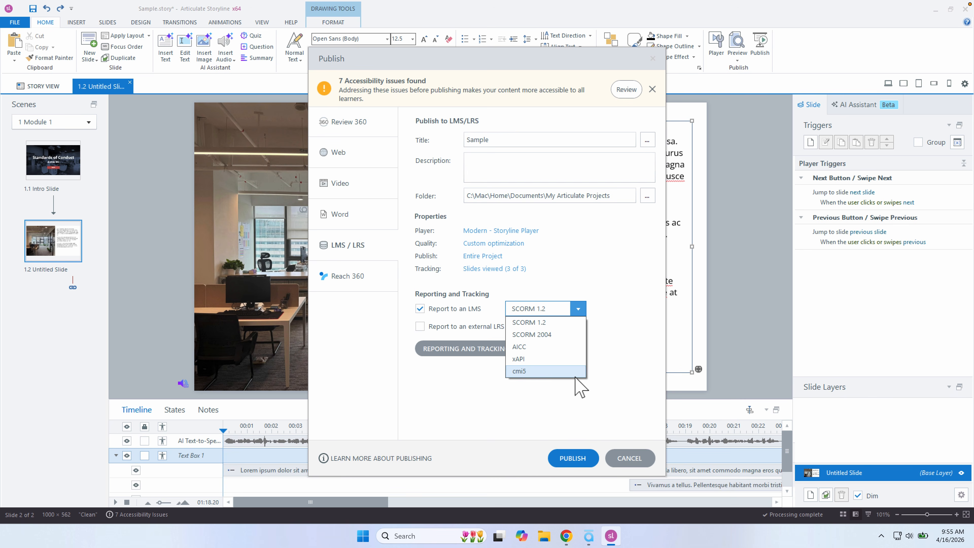
click(562, 370)
click(556, 314)
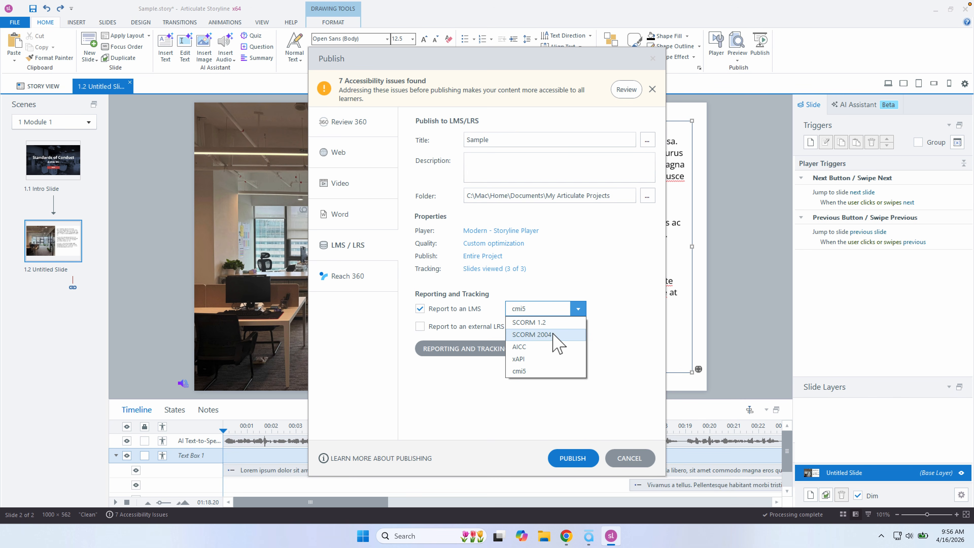
click(553, 339)
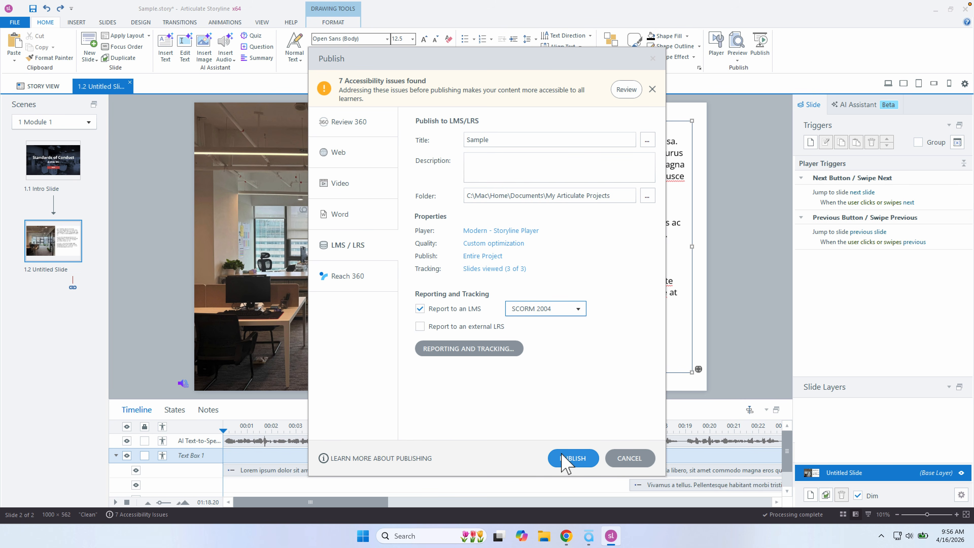
click(574, 458)
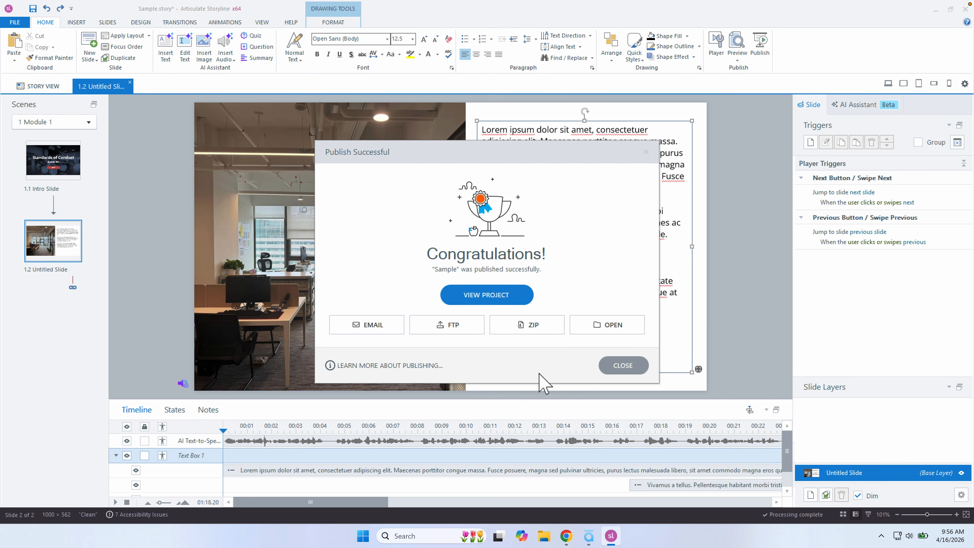
key(ctrl+Left)
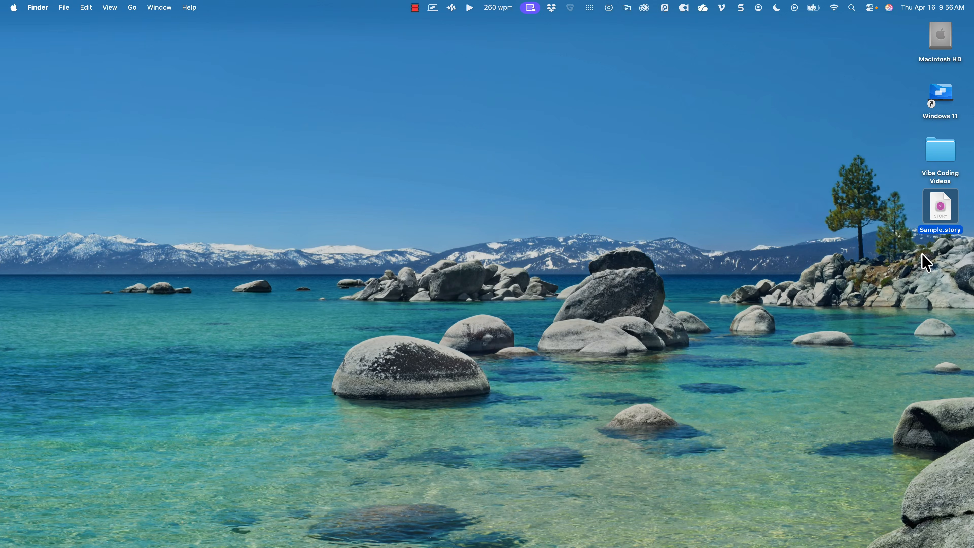
click(925, 255)
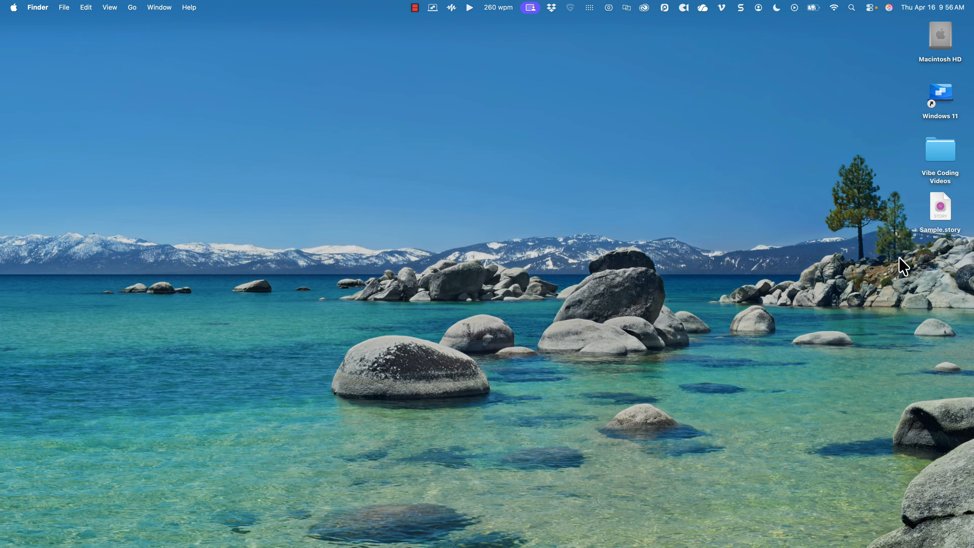
key(ctrl+Right)
Step: Package the published "Sample" output as a ZIP file
click(527, 318)
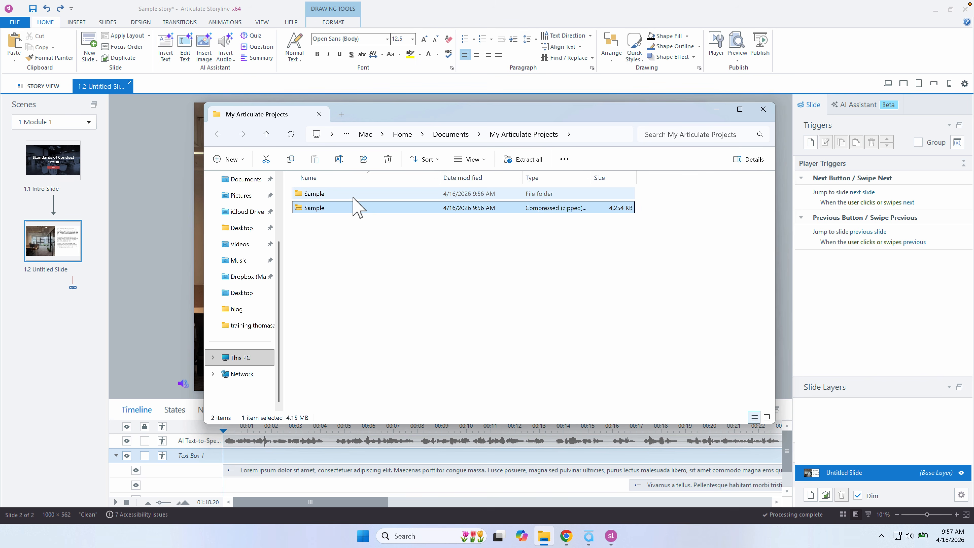
Step: Open the published "Sample" output folder
double_click(353, 195)
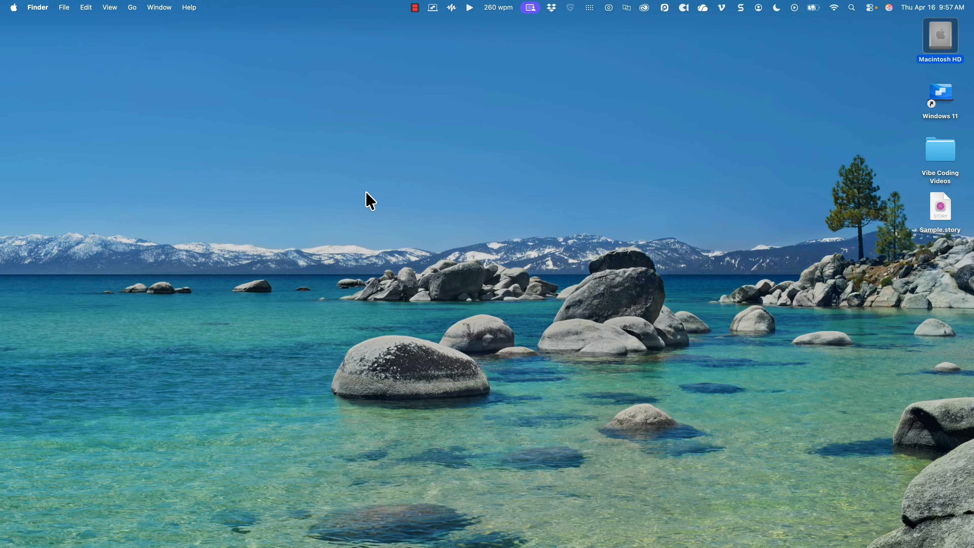
Step: Switch to Safari and review the Storyline course's lesson list on the Learning Dojo page, from Module 1 through Module 9
mouse_move(307, 542)
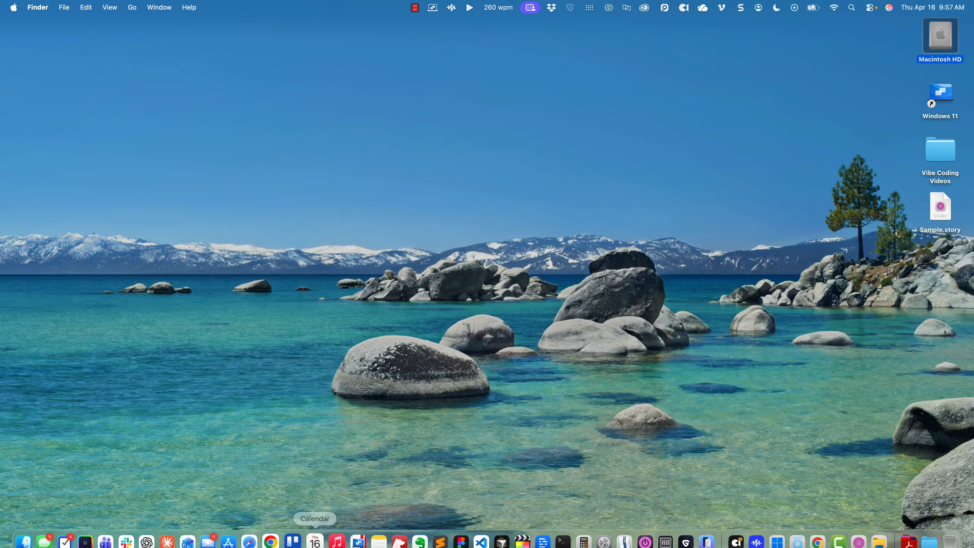
click(247, 532)
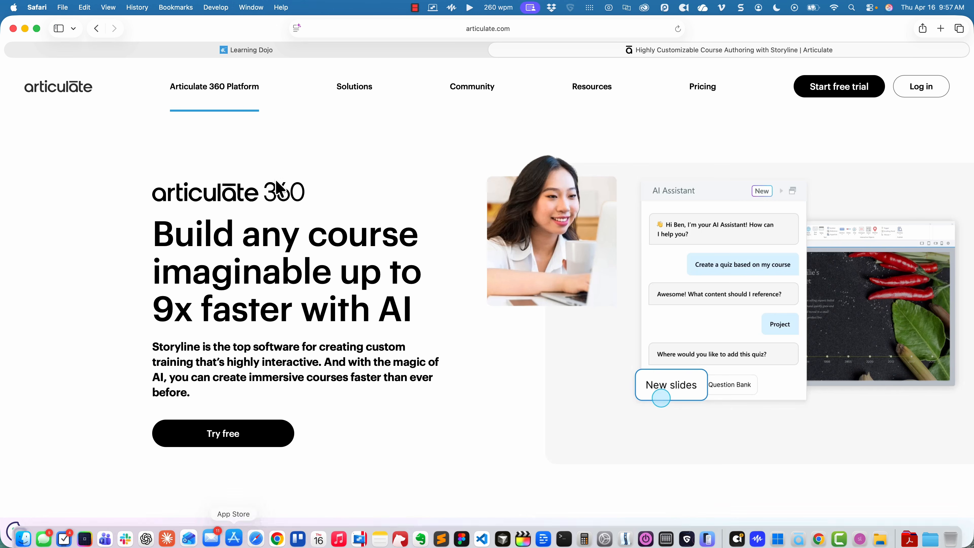
click(362, 52)
scroll(471, 322, down, 3)
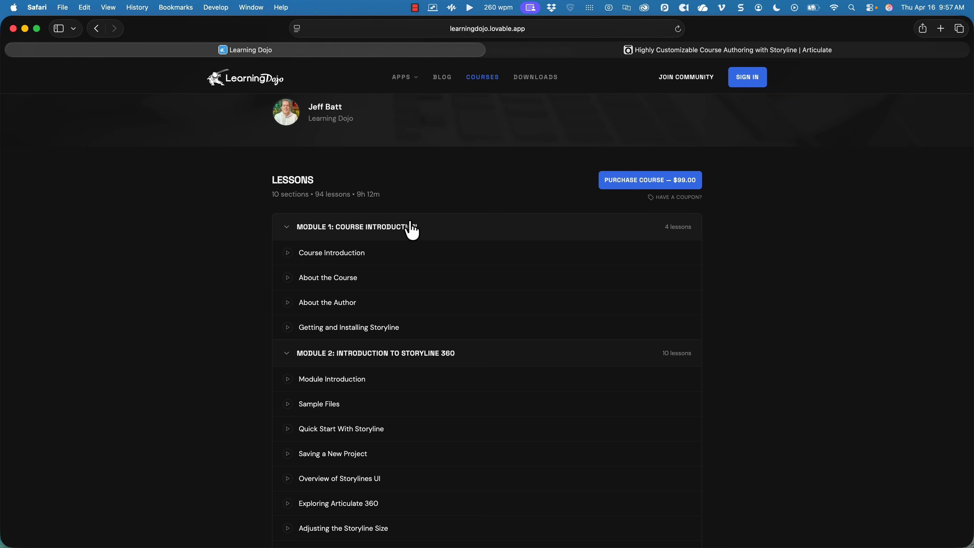
scroll(413, 237, down, 5)
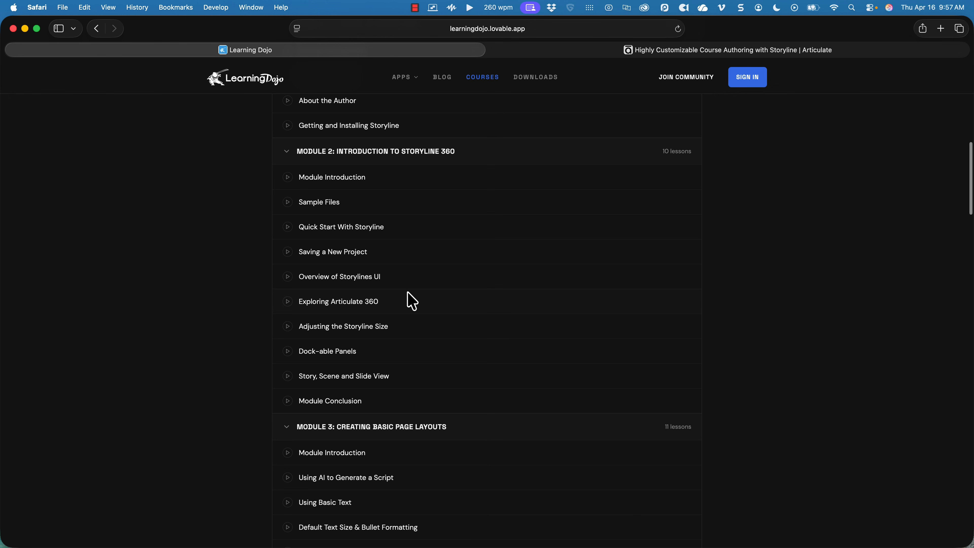
scroll(417, 300, down, 3)
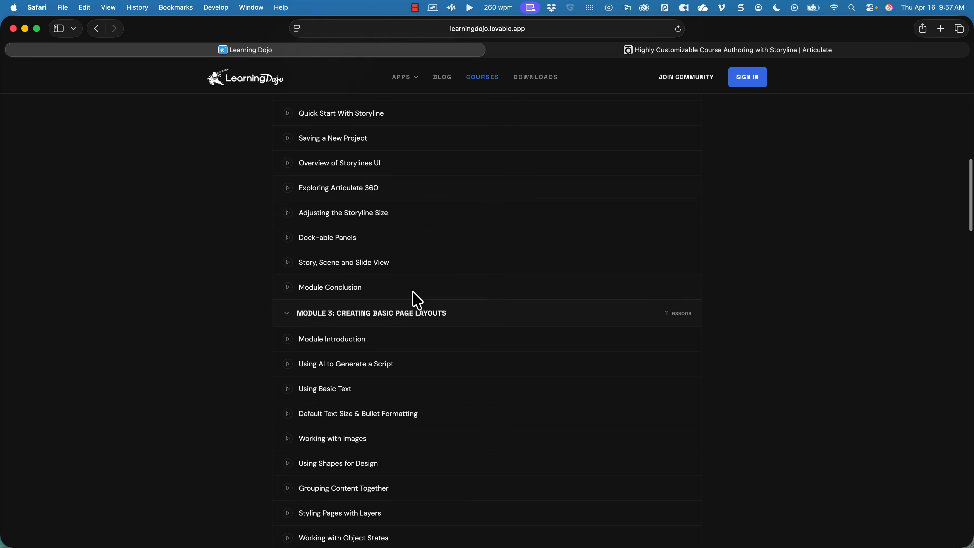
scroll(387, 349, down, 5)
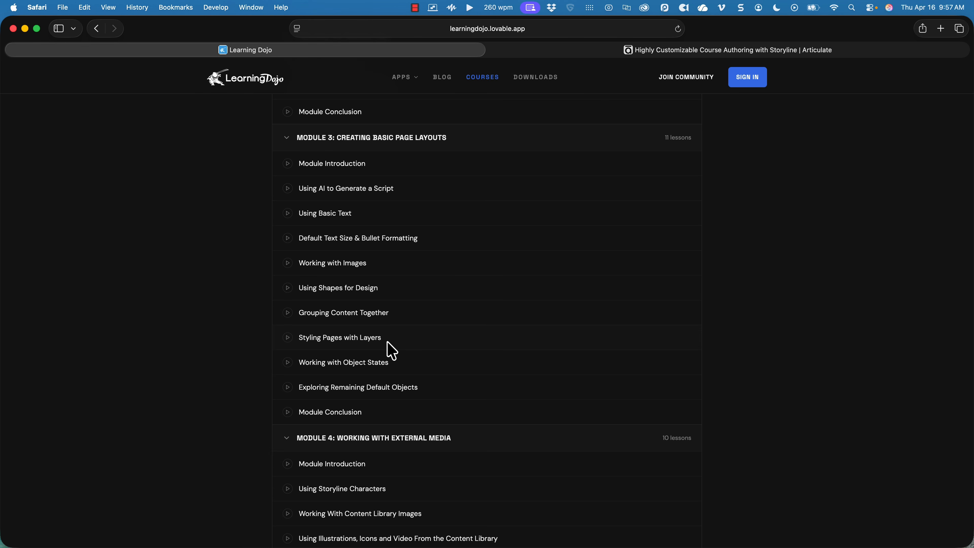
scroll(399, 340, down, 7)
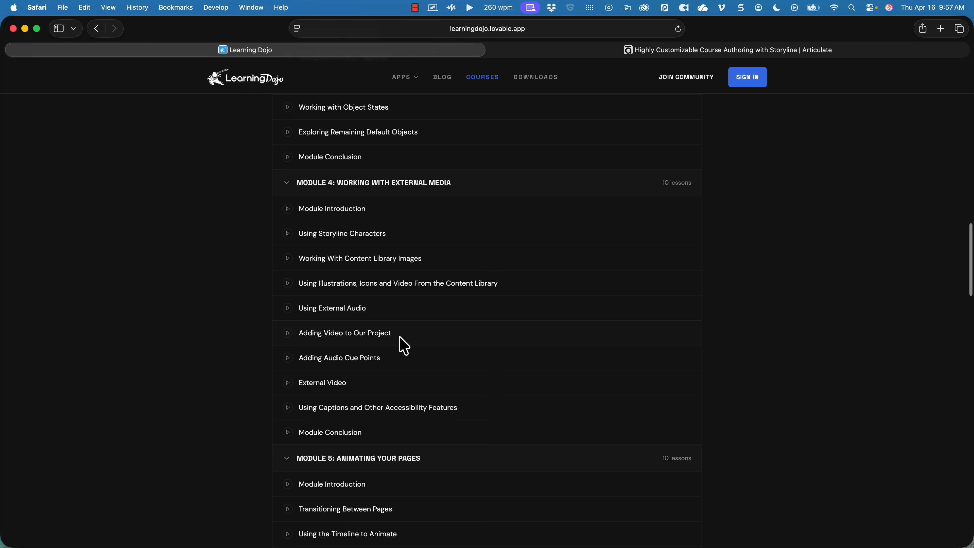
scroll(402, 345, down, 17)
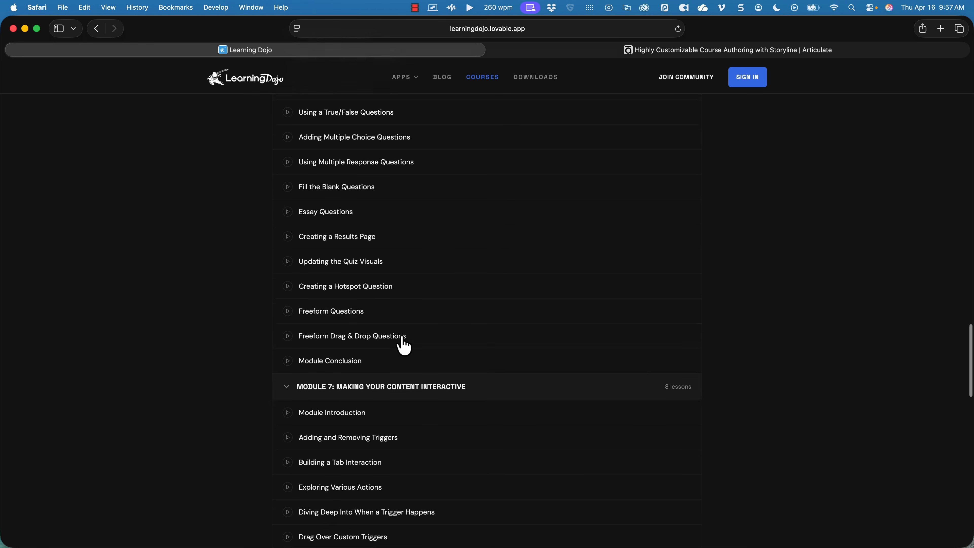
scroll(405, 344, down, 5)
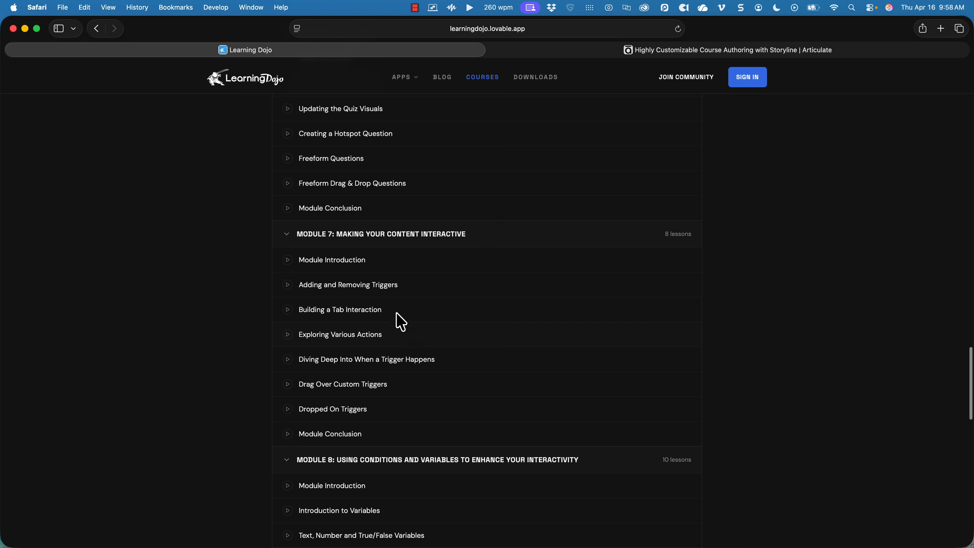
scroll(424, 337, down, 5)
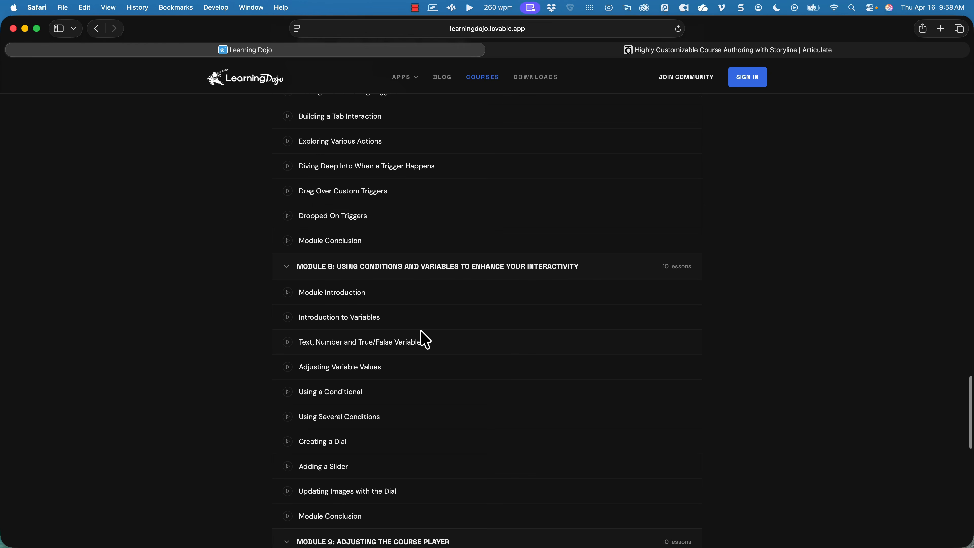
scroll(424, 339, down, 6)
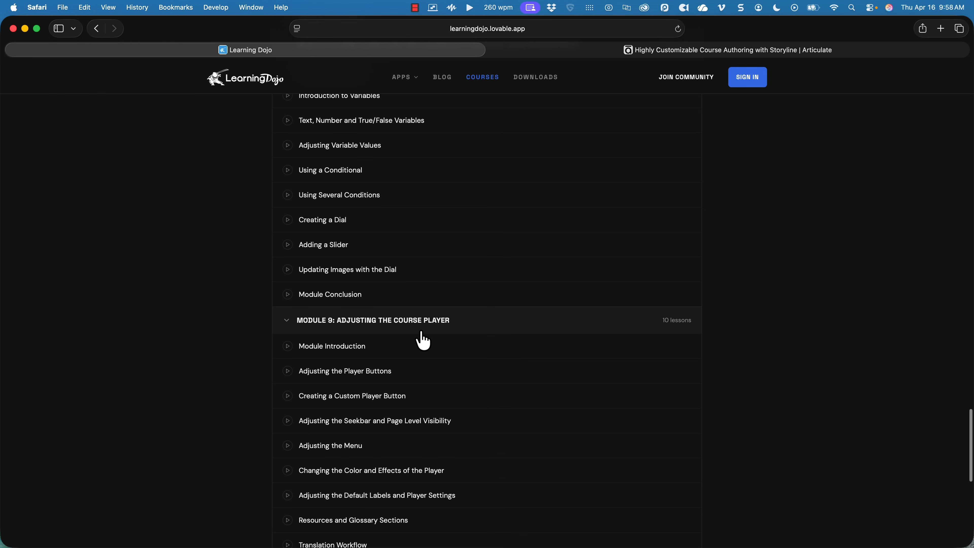